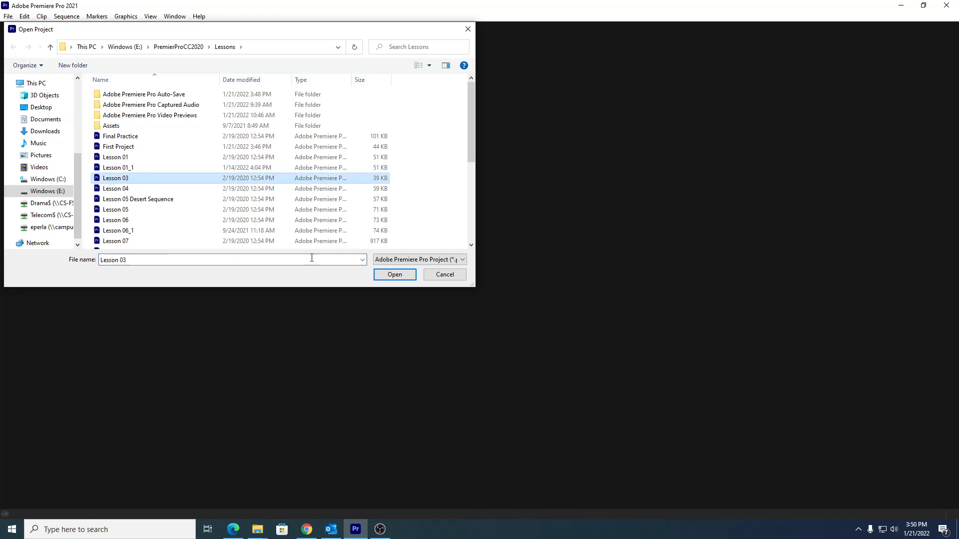
Open the Lesson 03 project and convert it to the current version under the name Lesson 03_1.
{"action": "left_click", "coordinate": [393, 274]}
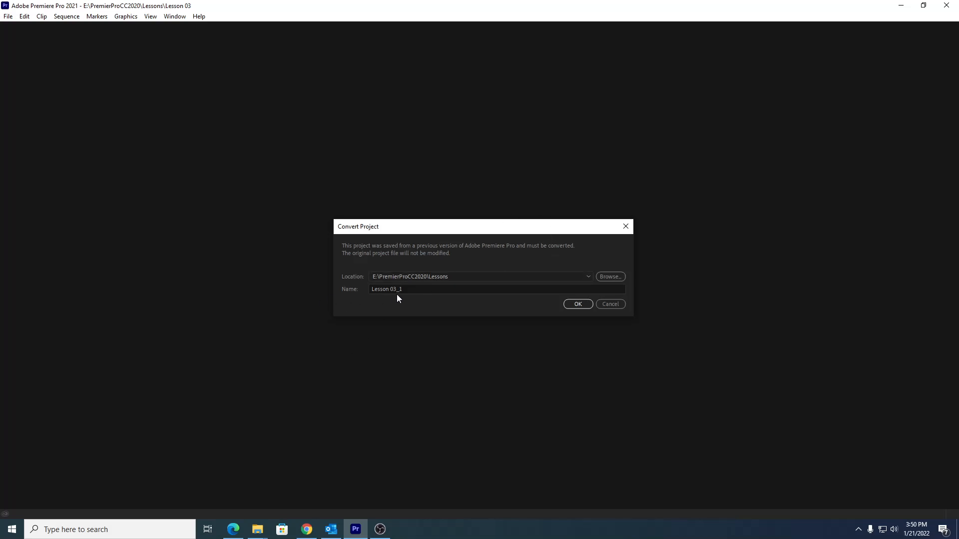
{"action": "left_click", "coordinate": [571, 308]}
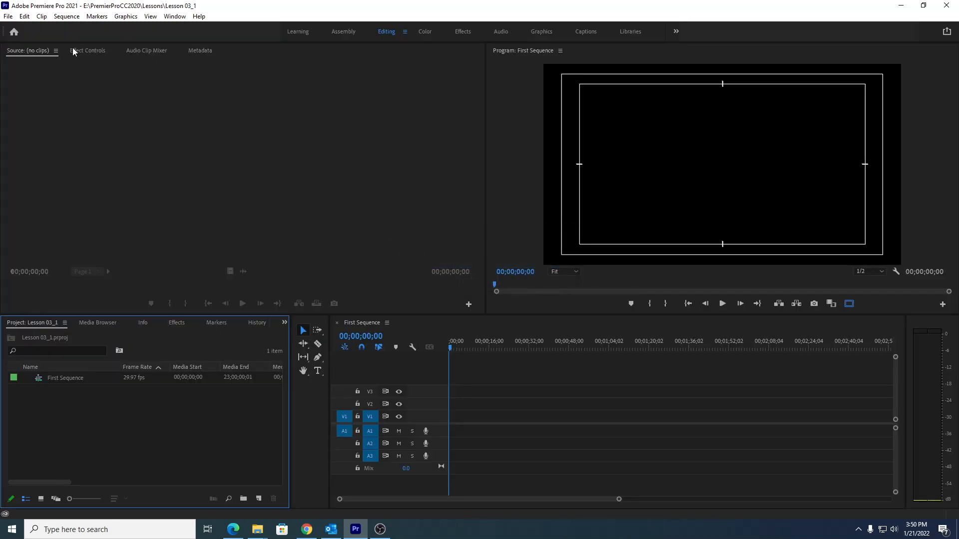
Save the project under the new name My Lesson 03 in the Lessons folder.
{"action": "left_click", "coordinate": [9, 17]}
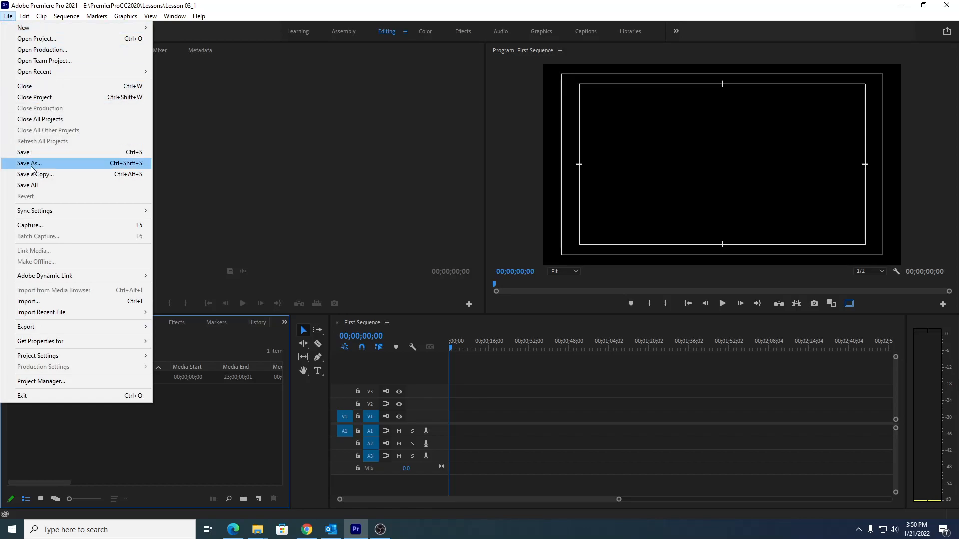
{"action": "left_click", "coordinate": [31, 169]}
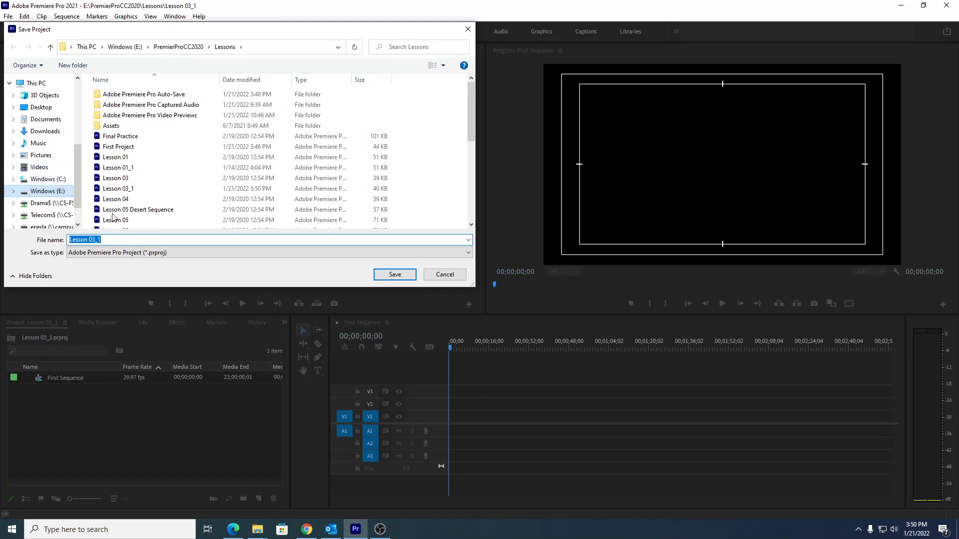
{"action": "left_click", "coordinate": [104, 241]}
{"action": "key", "text": "BackSpace"}
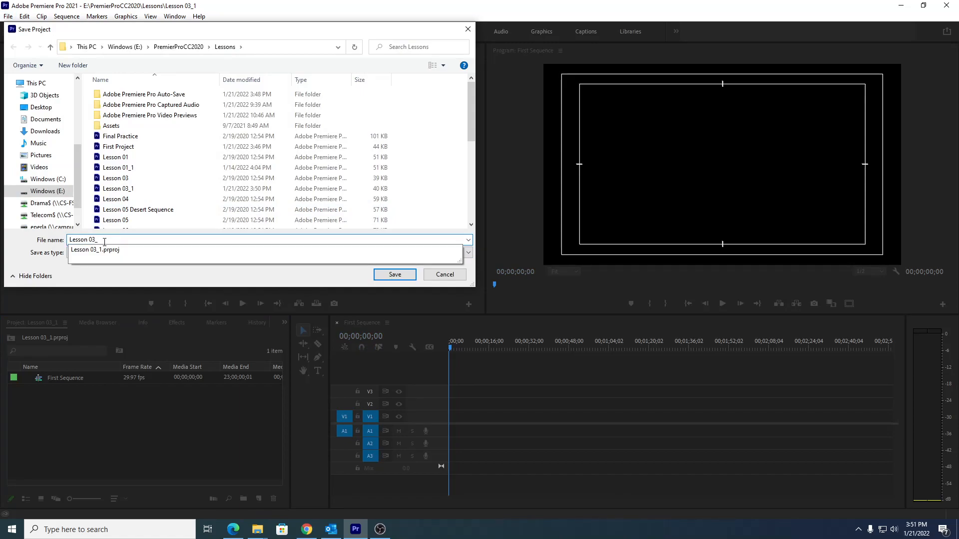
{"action": "key", "text": "BackSpace"}
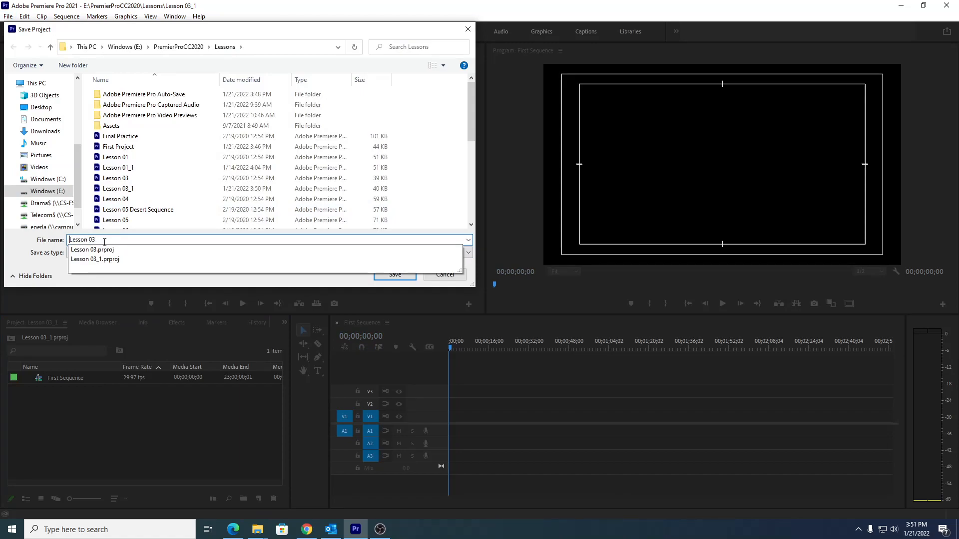
{"action": "key", "text": "Home"}
{"action": "type", "text": "My"}
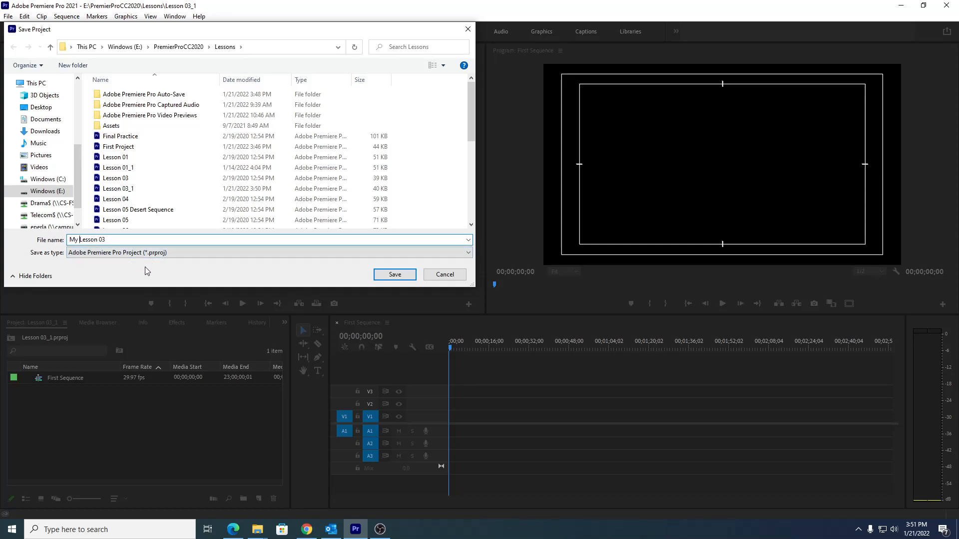
{"action": "left_click", "coordinate": [395, 274]}
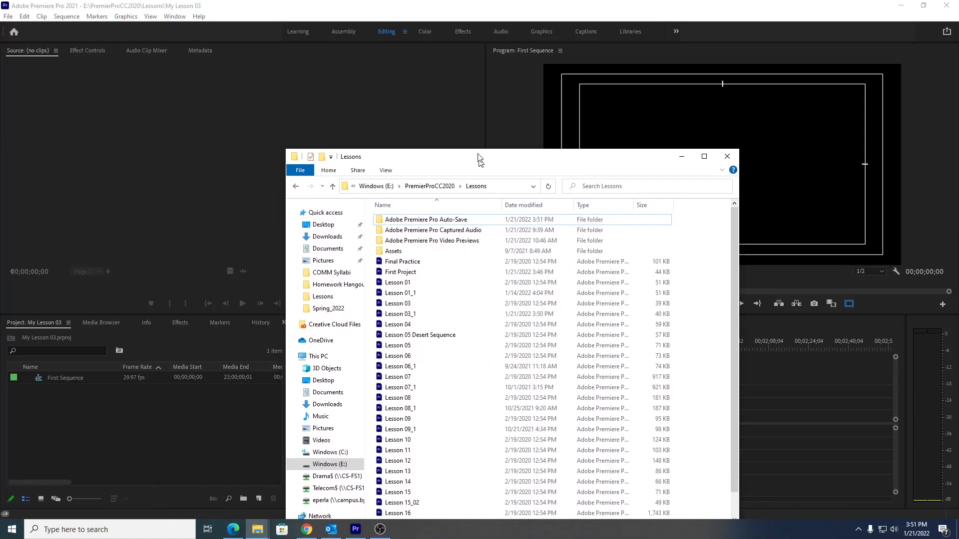
Look over the subfolders of the Assets folder inside Lessons in File Explorer, then return to the Premiere Pro project.
{"action": "left_click_drag", "start_coordinate": [480, 163], "coordinate": [401, 100]}
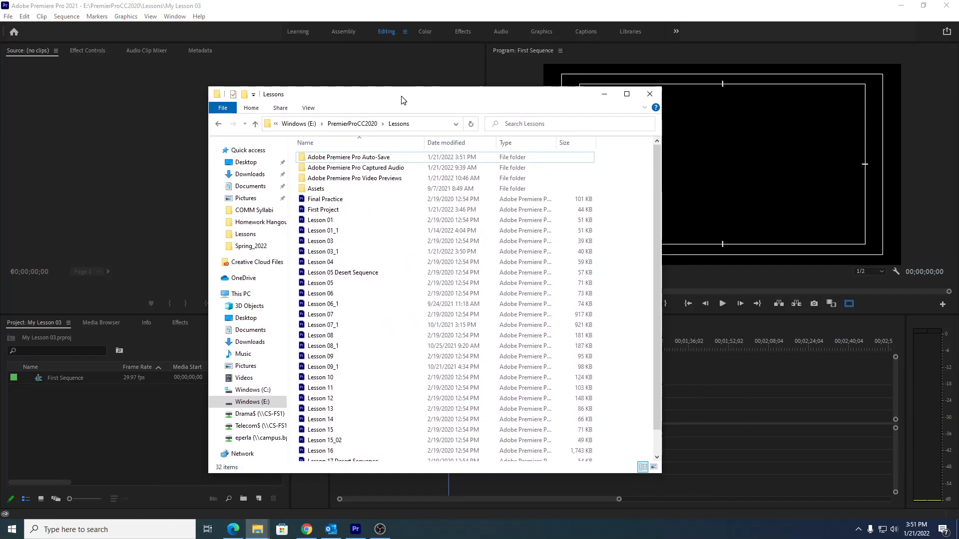
{"action": "double_click", "coordinate": [315, 189]}
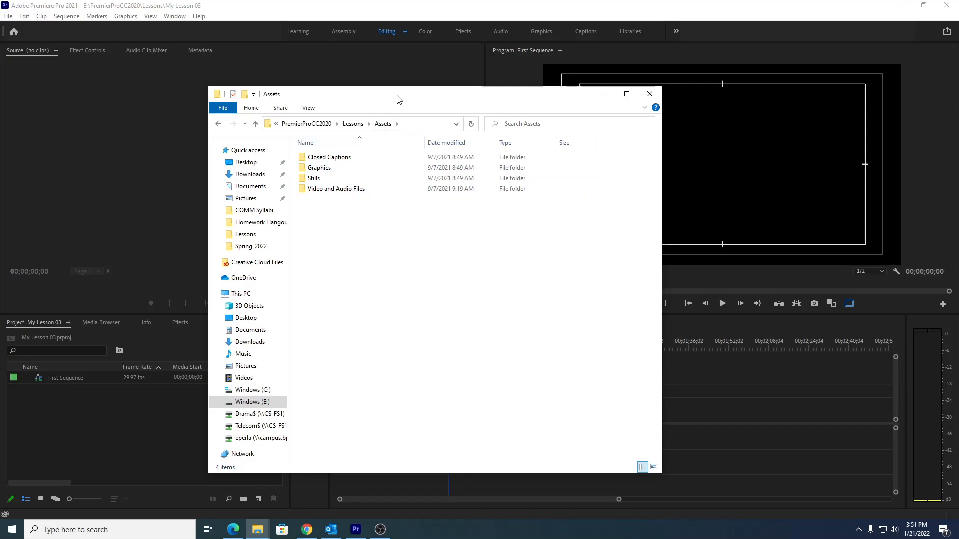
{"action": "left_click_drag", "start_coordinate": [399, 94], "coordinate": [0, 111]}
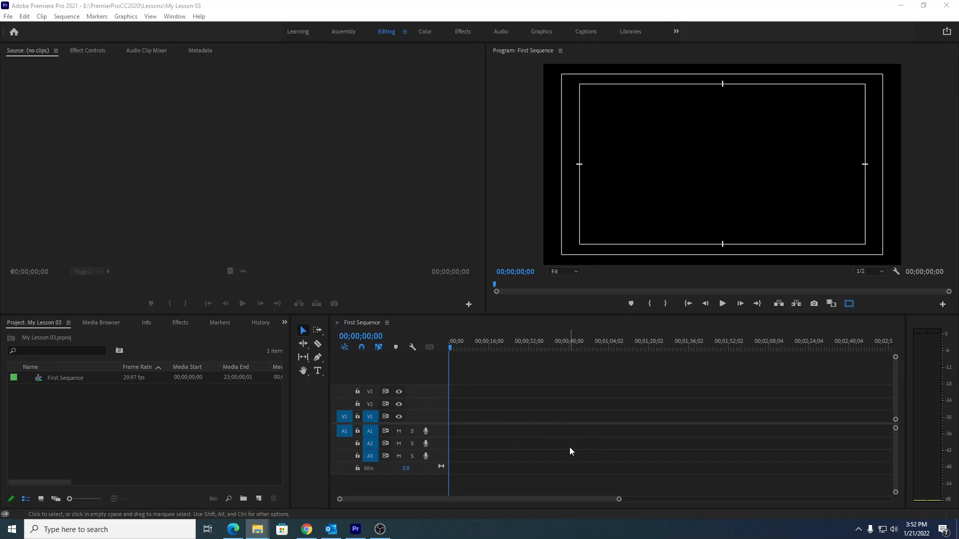
{"action": "left_click_drag", "start_coordinate": [0, 55], "coordinate": [399, 79]}
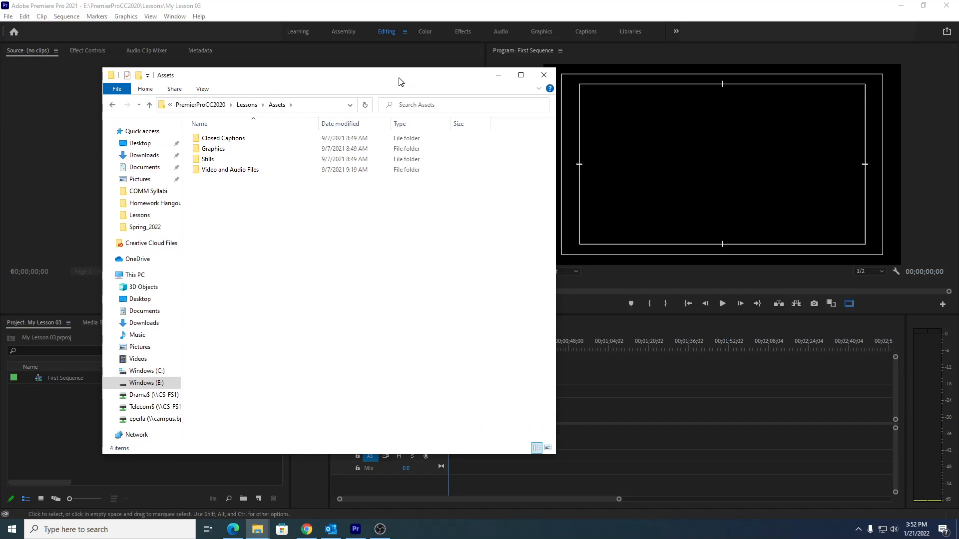
{"action": "left_click_drag", "start_coordinate": [399, 82], "coordinate": [0, 80]}
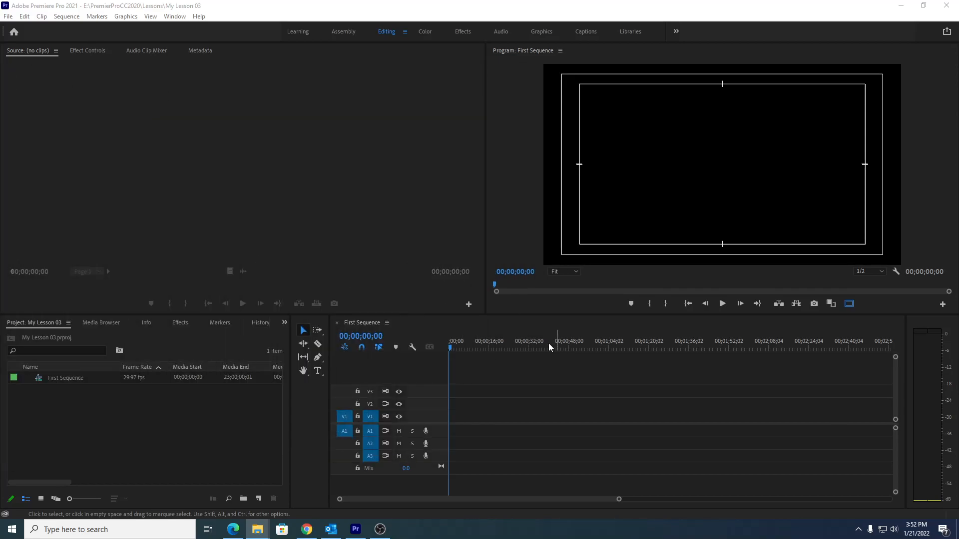
{"action": "left_click", "coordinate": [506, 324]}
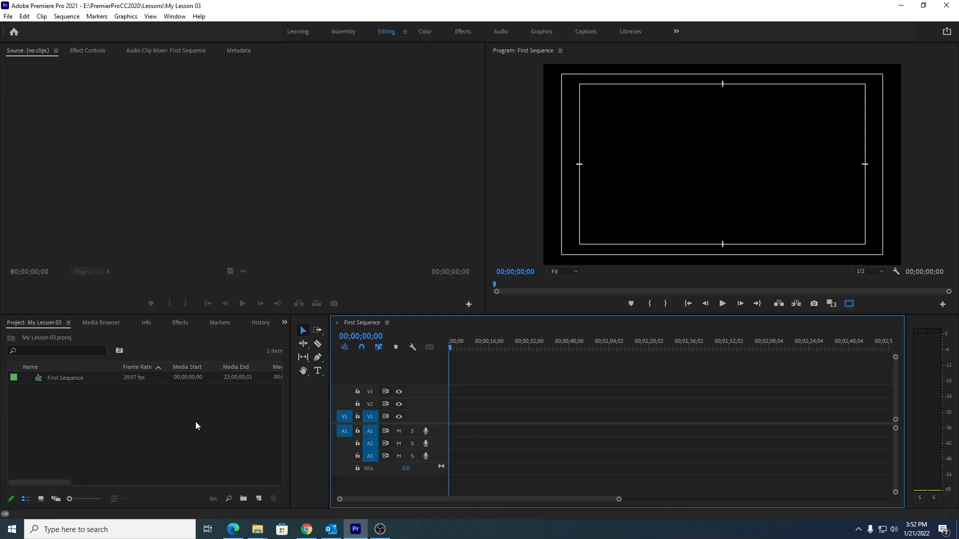
Browse the E: drive in the Media Browser to the Lessons folder inside PremierProCC2020.
{"action": "left_click", "coordinate": [97, 324]}
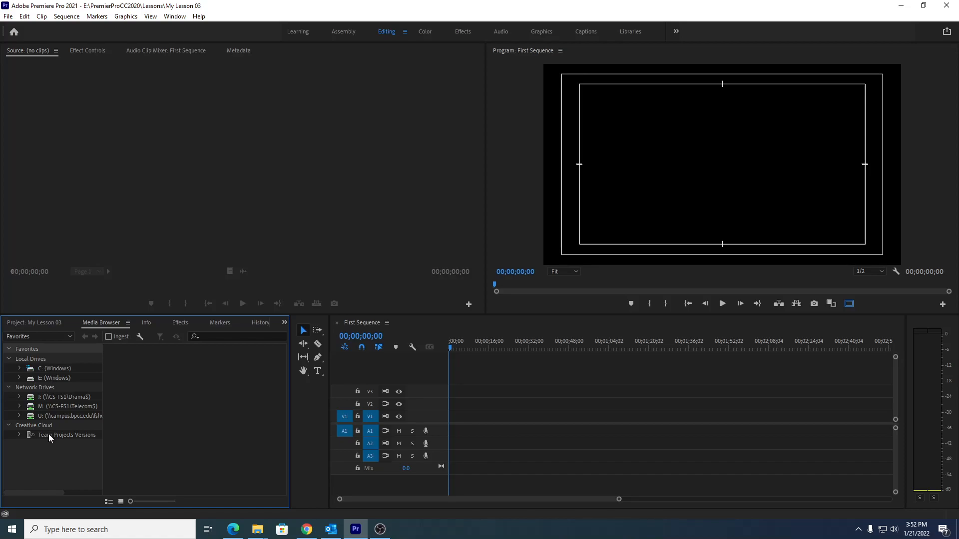
{"action": "left_click", "coordinate": [46, 380]}
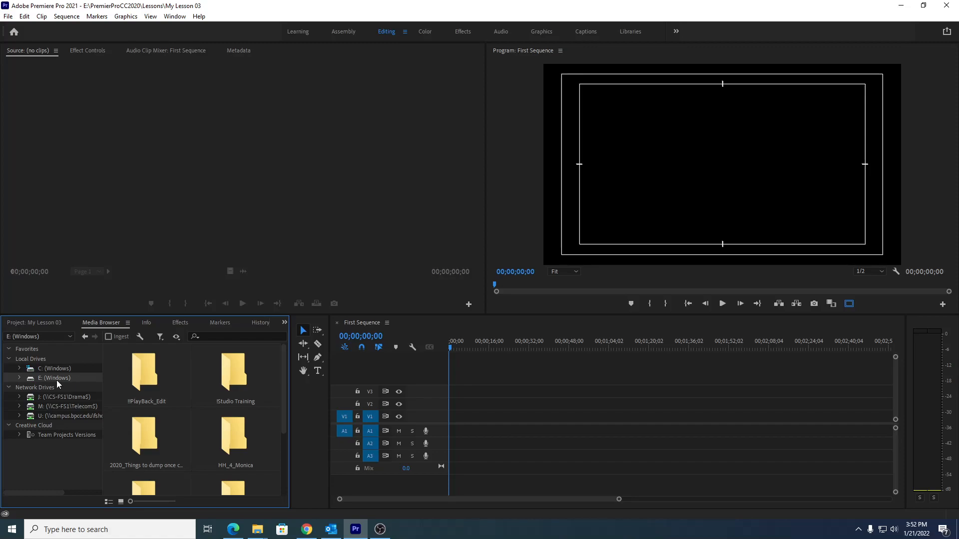
{"action": "scroll", "coordinate": [120, 399], "scroll_direction": "down", "scroll_amount": 2}
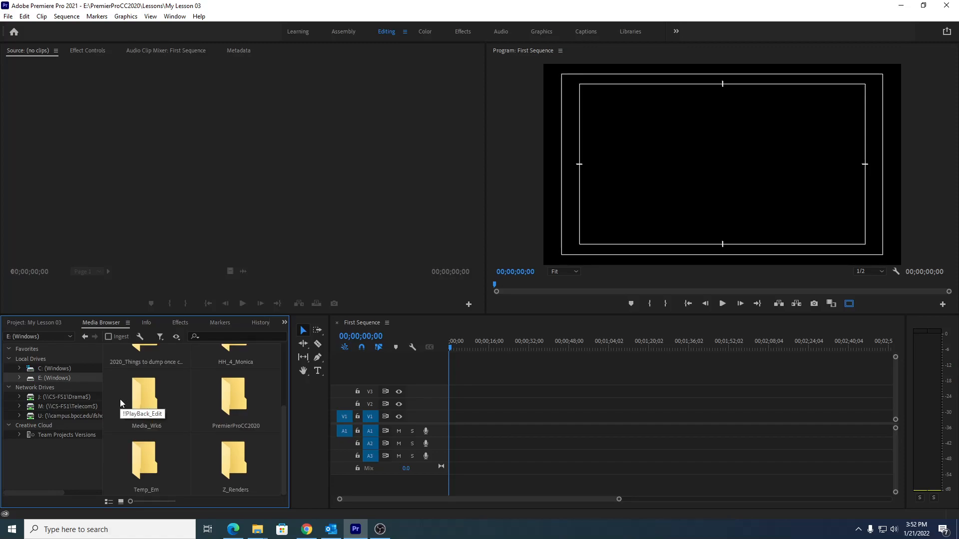
{"action": "double_click", "coordinate": [222, 396]}
{"action": "double_click", "coordinate": [150, 372]}
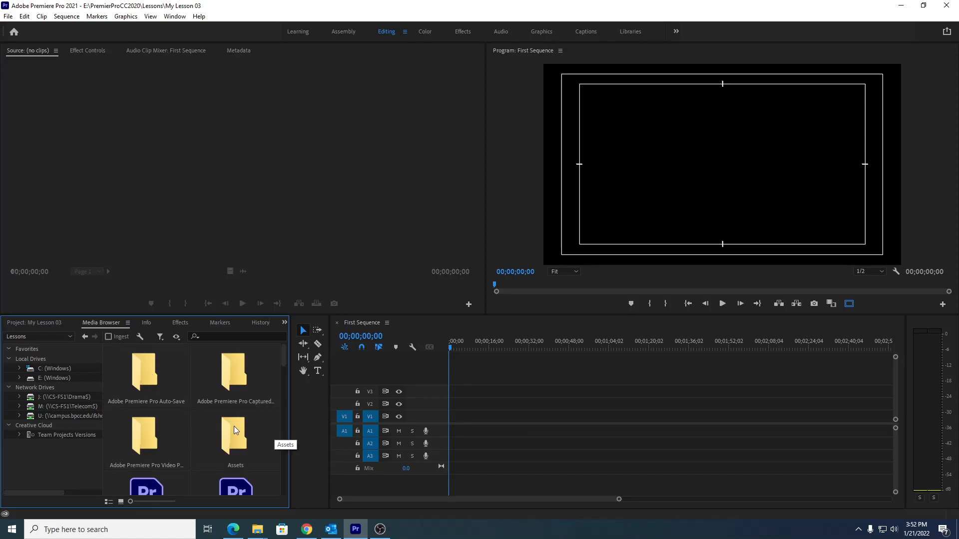
Look through the project files in Lessons and the contents of the Adobe Premiere Pro Video Previews folder, then return to Lessons.
{"action": "scroll", "coordinate": [178, 437], "scroll_direction": "down", "scroll_amount": 5}
{"action": "scroll", "coordinate": [179, 438], "scroll_direction": "down", "scroll_amount": 2}
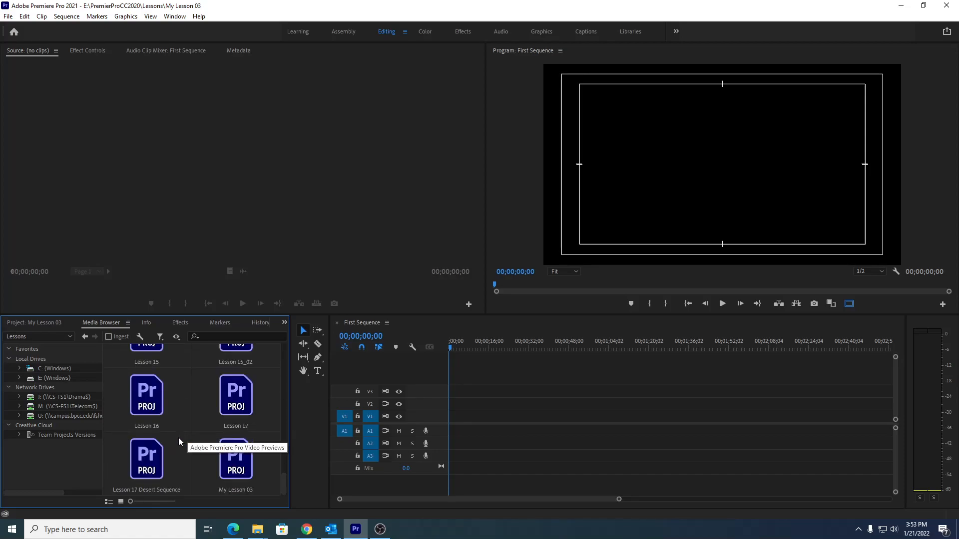
{"action": "scroll", "coordinate": [178, 438], "scroll_direction": "up", "scroll_amount": 7}
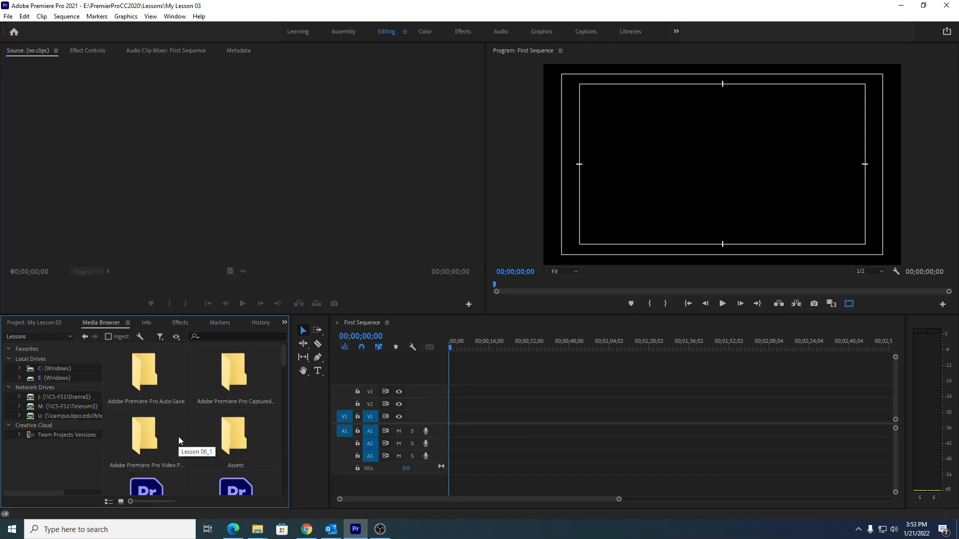
{"action": "double_click", "coordinate": [146, 444]}
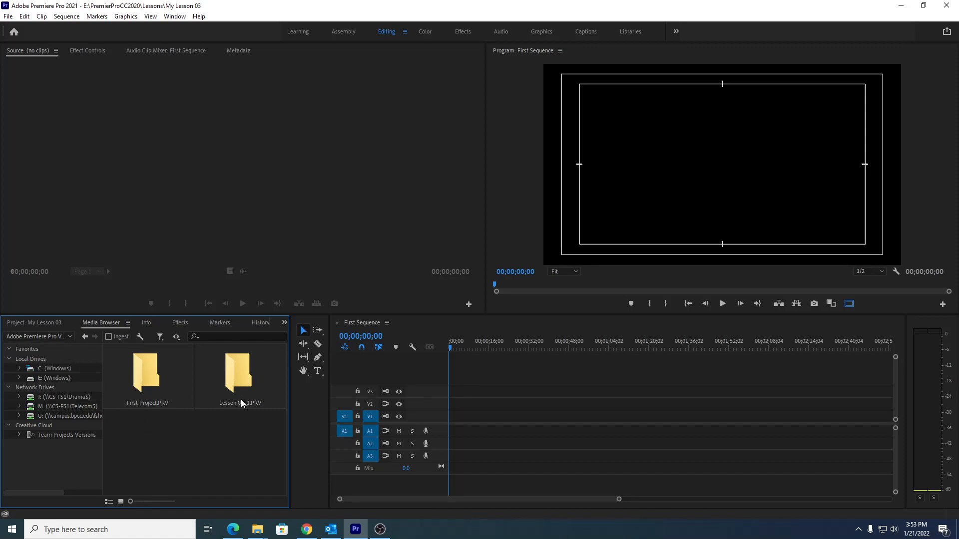
{"action": "left_click", "coordinate": [84, 336]}
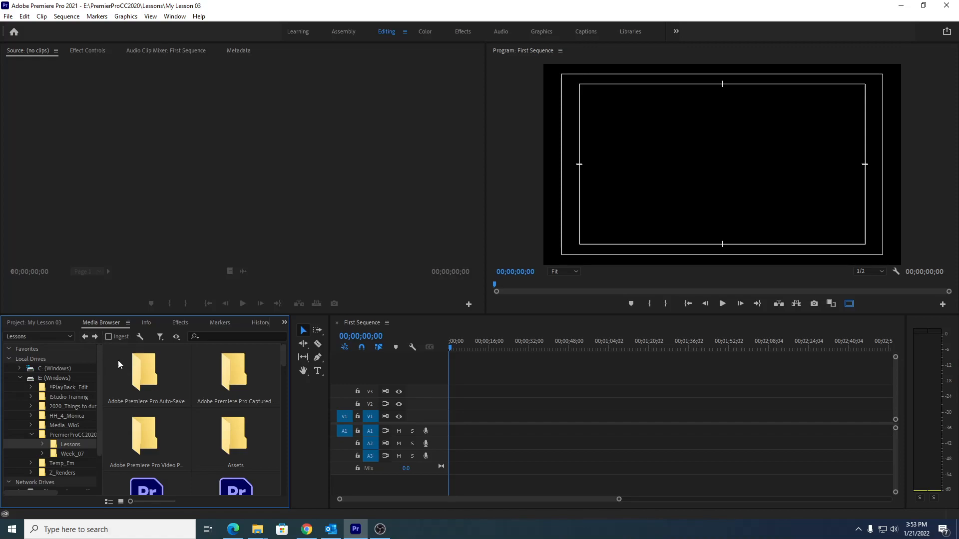
Open the Bike clip folder inside the Video and Audio Files folder of Assets.
{"action": "left_click", "coordinate": [239, 444]}
{"action": "double_click", "coordinate": [239, 444]}
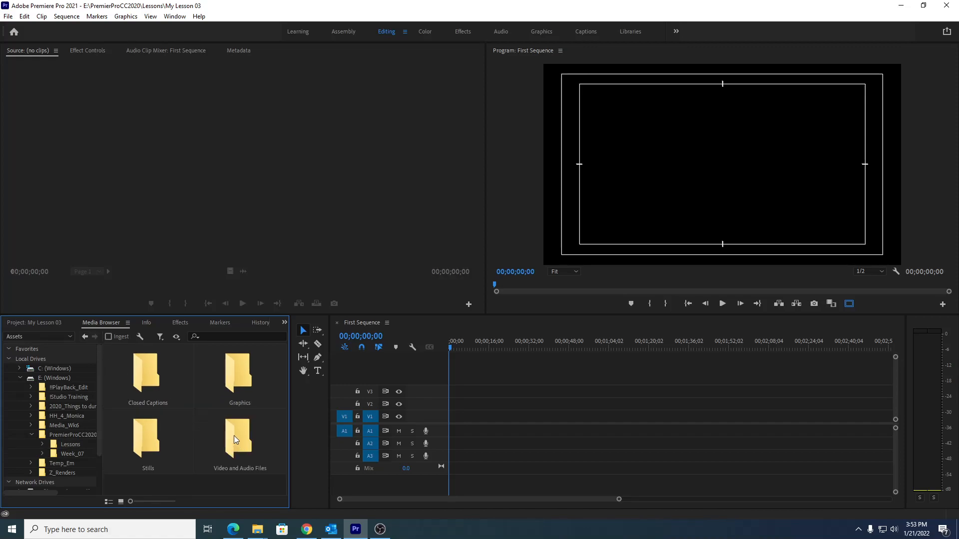
{"action": "double_click", "coordinate": [238, 445]}
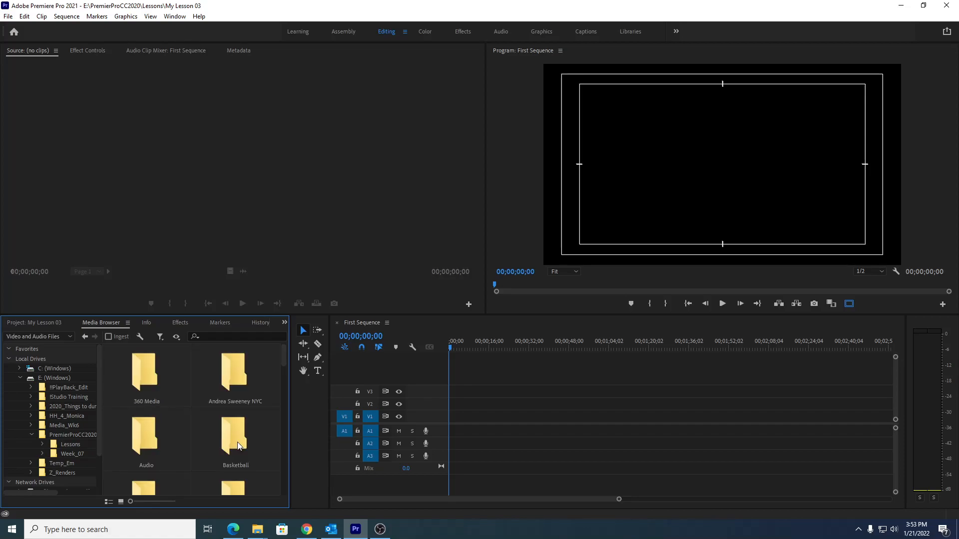
{"action": "scroll", "coordinate": [238, 442], "scroll_direction": "down", "scroll_amount": 2}
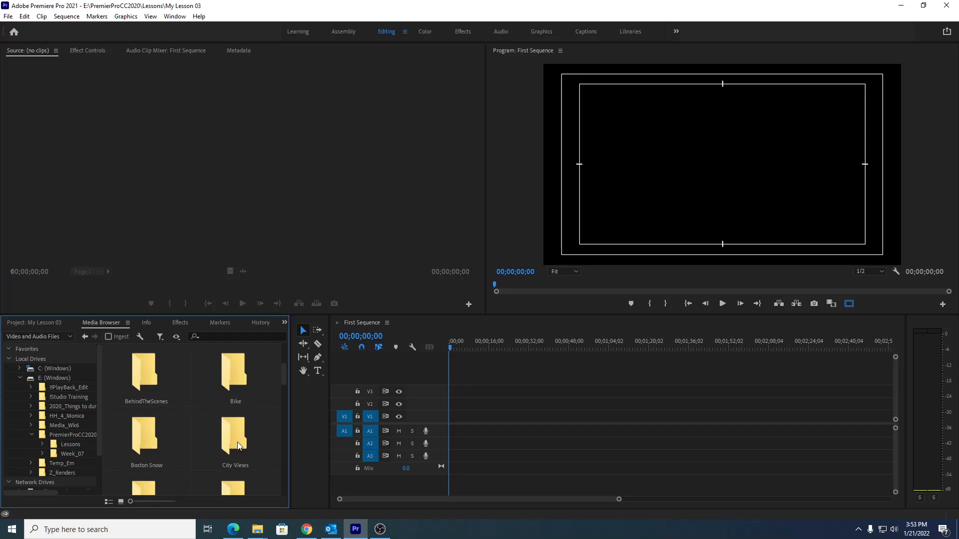
{"action": "double_click", "coordinate": [231, 386]}
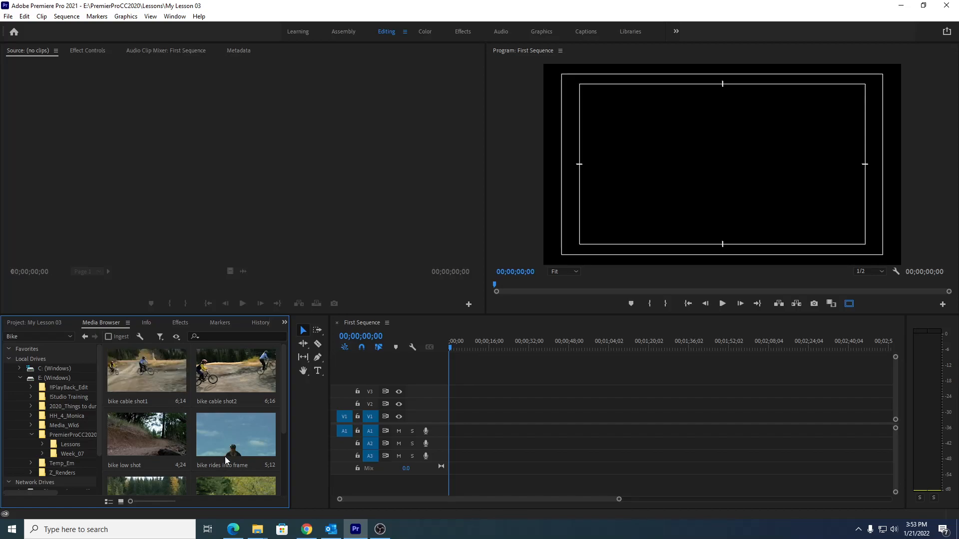
Add the multicam_04 clip to the start of First Sequence on V1 and change the sequence settings to match the clip.
{"action": "scroll", "coordinate": [224, 452], "scroll_direction": "down", "scroll_amount": 2}
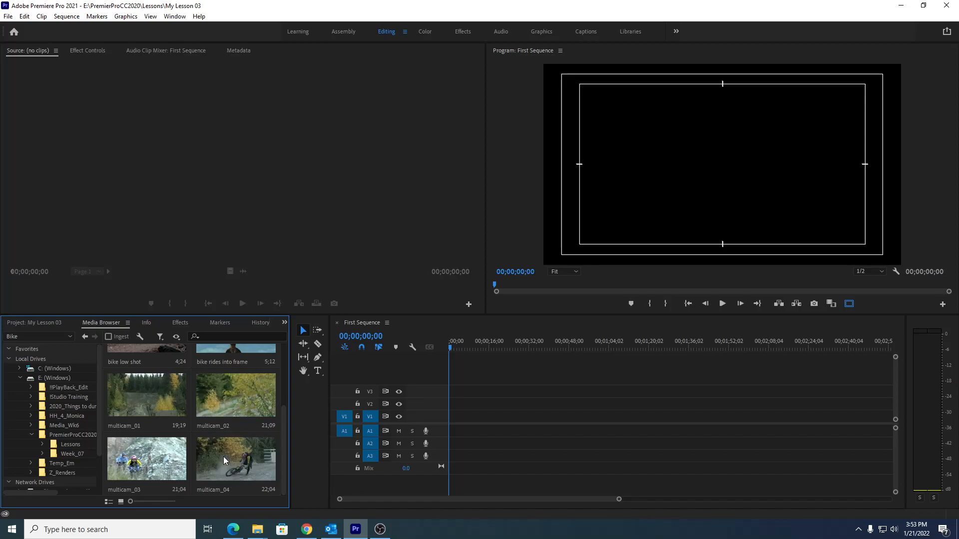
{"action": "left_click_drag", "start_coordinate": [225, 459], "coordinate": [451, 423]}
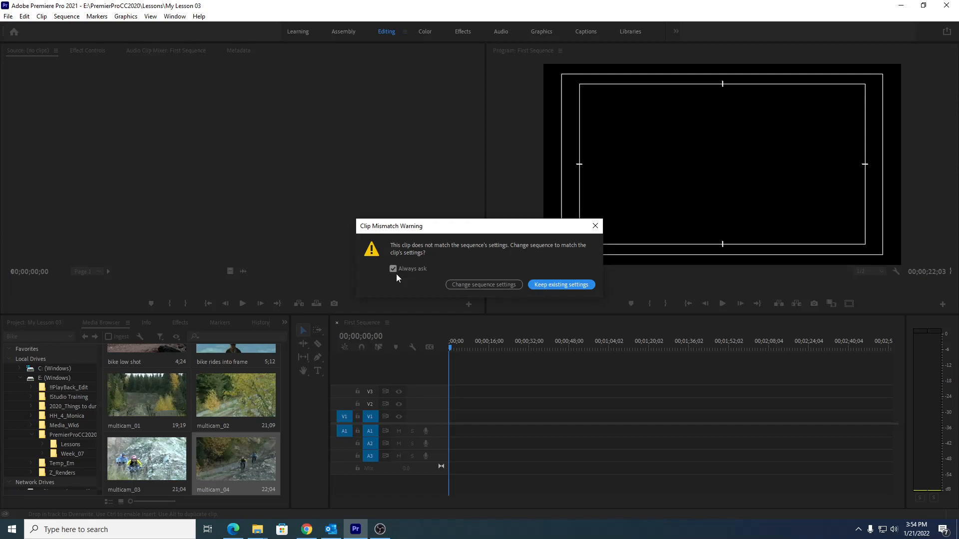
{"action": "left_click", "coordinate": [465, 286]}
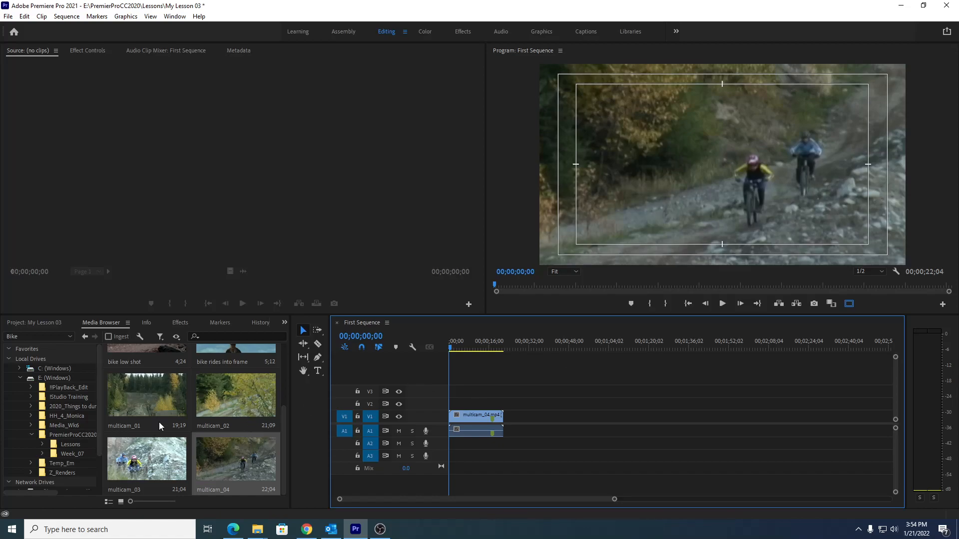
Review the file types available for filtering in the Media Browser, leaving the list without choosing another type.
{"action": "left_click", "coordinate": [160, 337]}
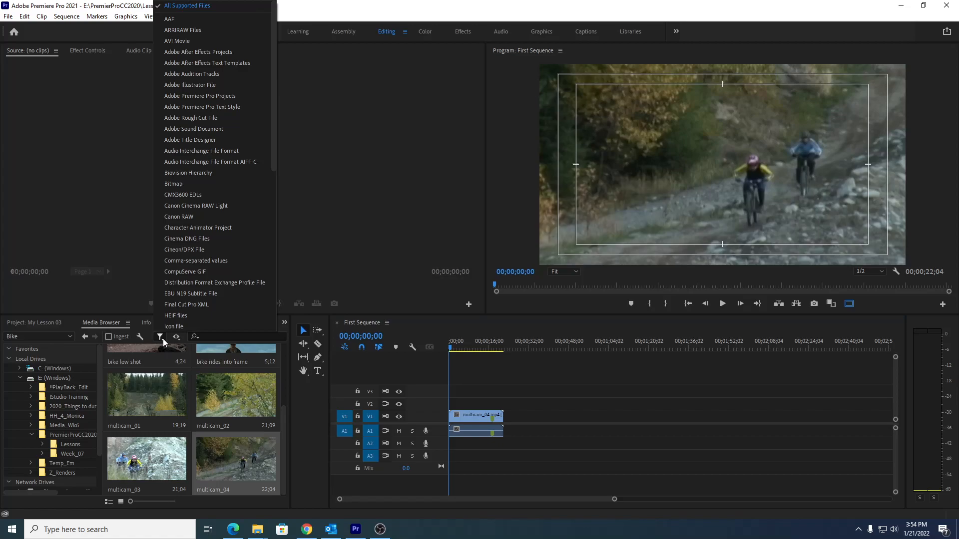
{"action": "scroll", "coordinate": [206, 254], "scroll_direction": "down", "scroll_amount": 6}
{"action": "scroll", "coordinate": [207, 258], "scroll_direction": "down", "scroll_amount": 3}
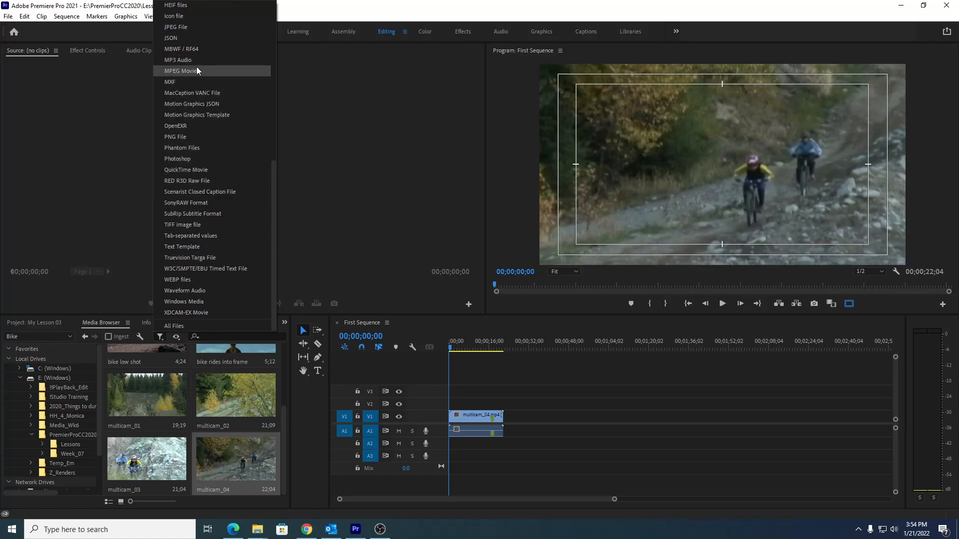
{"action": "scroll", "coordinate": [205, 92], "scroll_direction": "up", "scroll_amount": 9}
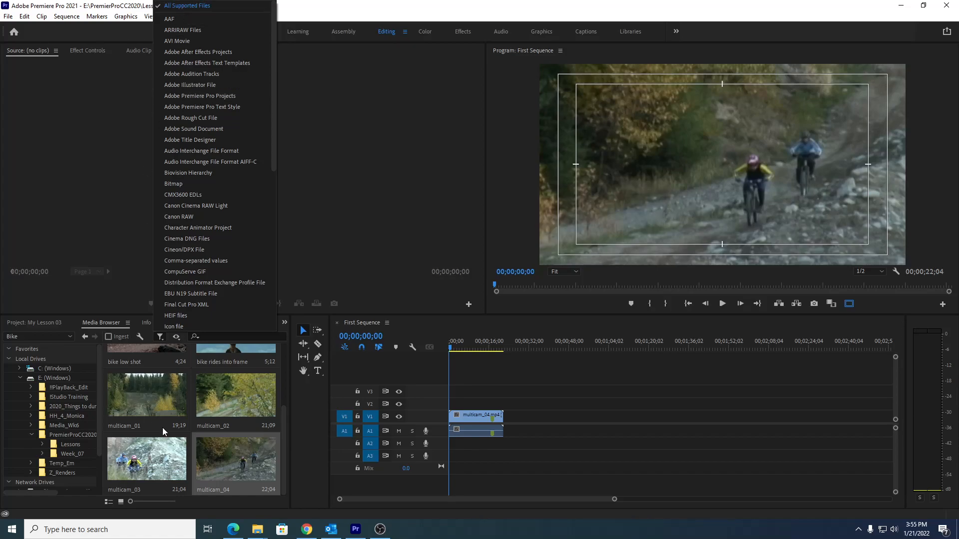
{"action": "left_click", "coordinate": [160, 339]}
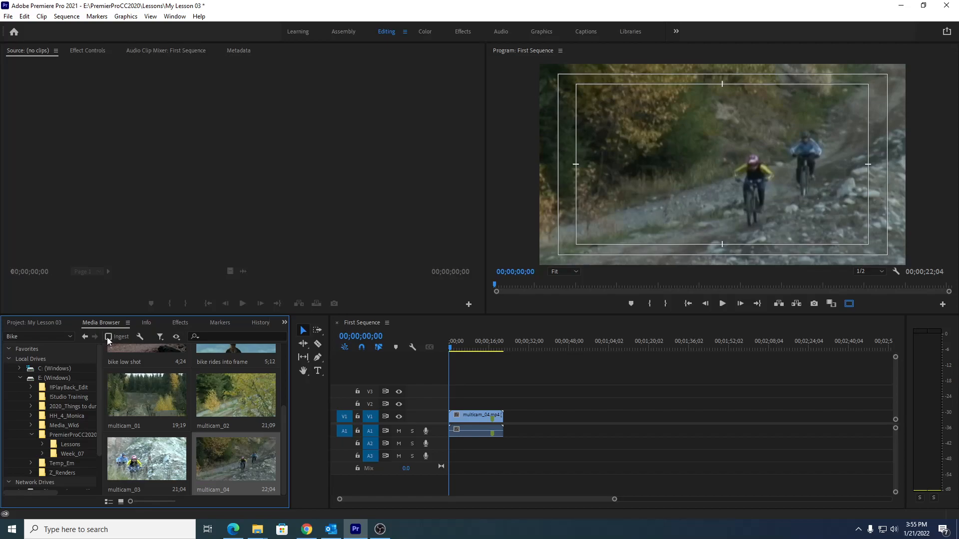
Review the Copy options in the project's ingest settings with ingest enabled, then discard the change.
{"action": "left_click", "coordinate": [140, 339]}
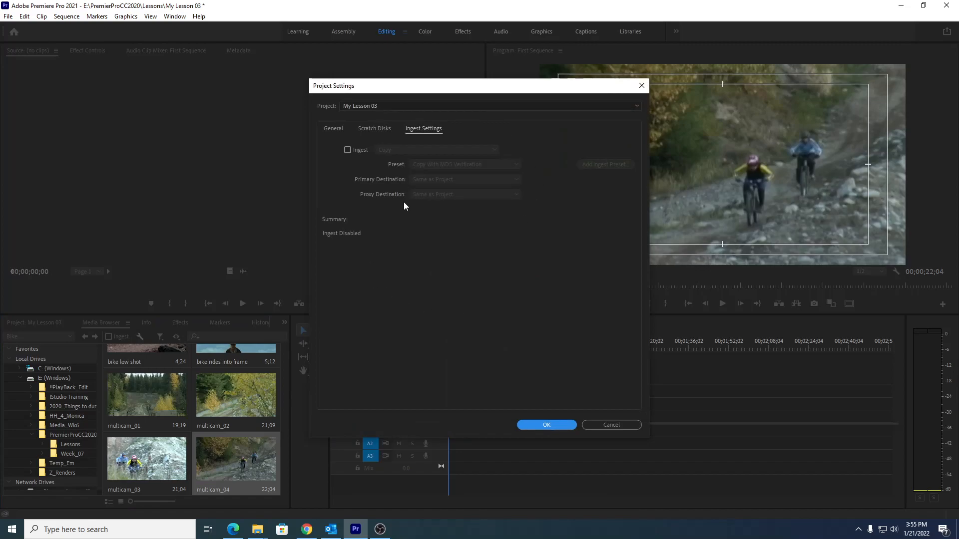
{"action": "left_click", "coordinate": [347, 150]}
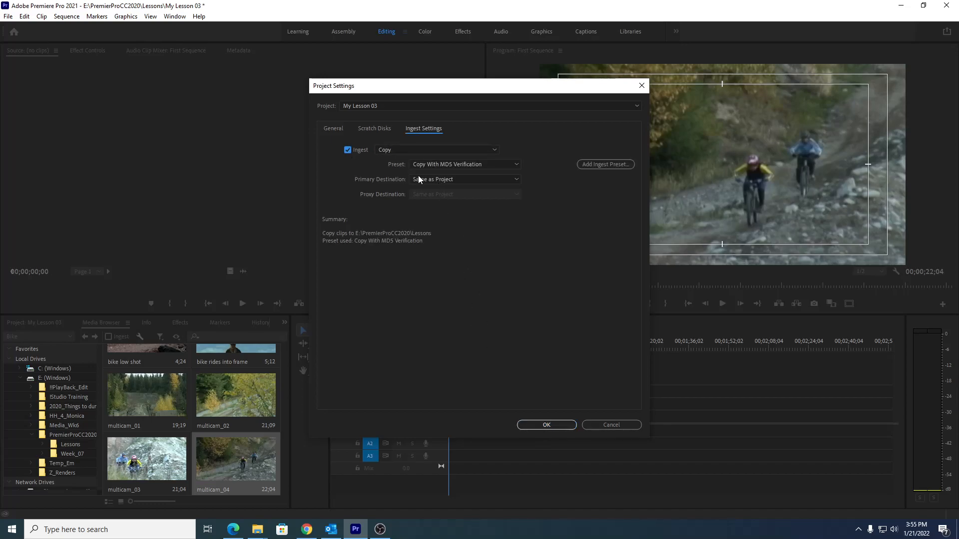
{"action": "left_click", "coordinate": [603, 424]}
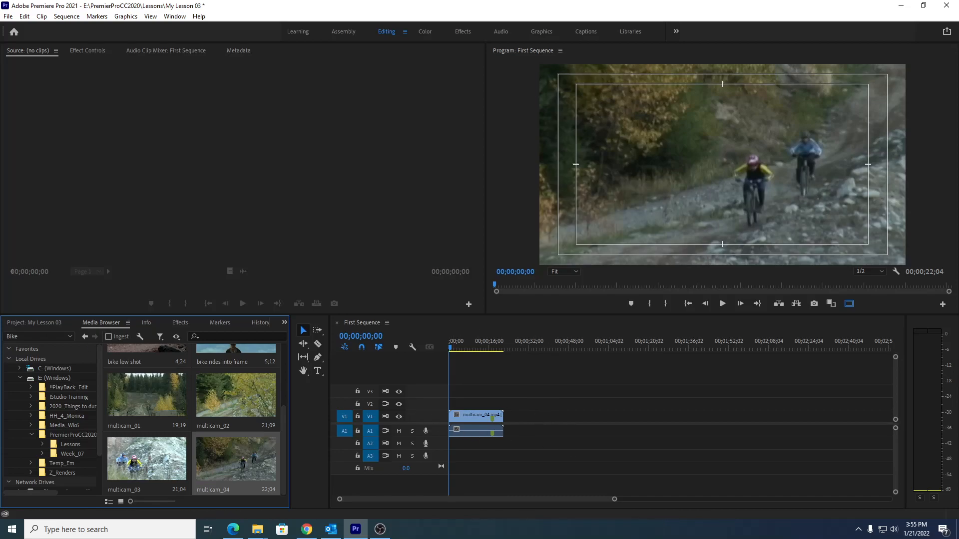
Compare the multicam_04 clip in the project's contents with its source in the Media Browser, ending on the project's contents.
{"action": "left_click", "coordinate": [26, 323]}
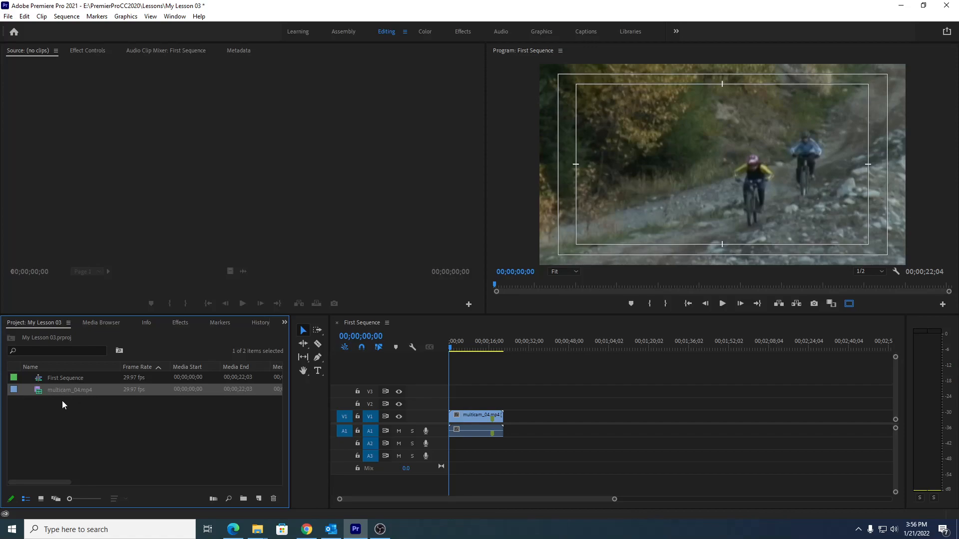
{"action": "left_click", "coordinate": [99, 323]}
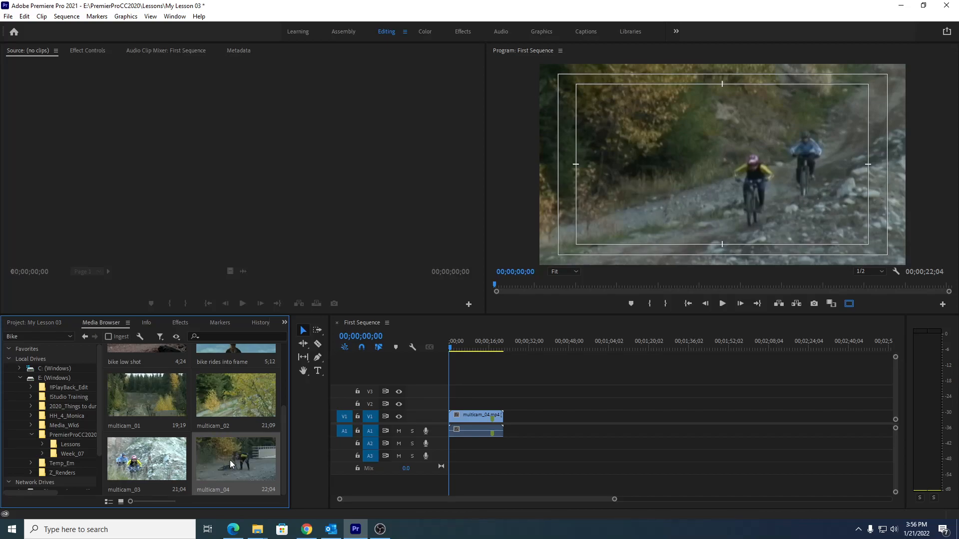
{"action": "left_click", "coordinate": [31, 325]}
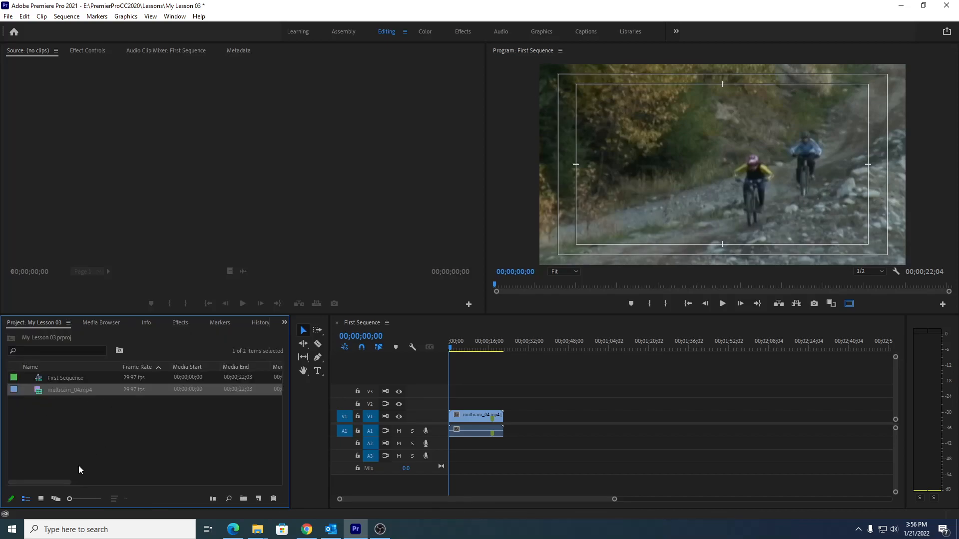
Import the bike rides into frame clip from the Bike folder of Assets > Video and Audio Files using the Import dialog.
{"action": "left_click", "coordinate": [8, 17]}
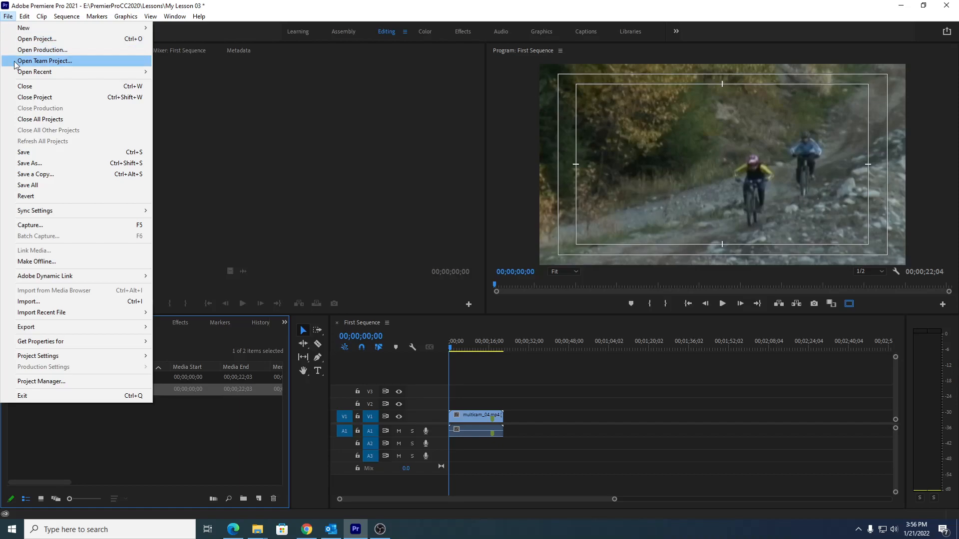
{"action": "left_click", "coordinate": [35, 303]}
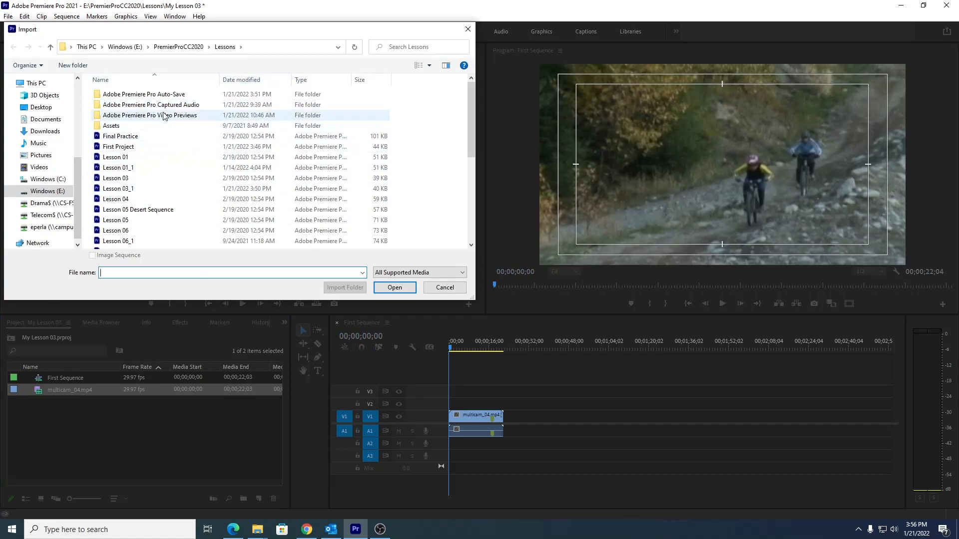
{"action": "double_click", "coordinate": [122, 126]}
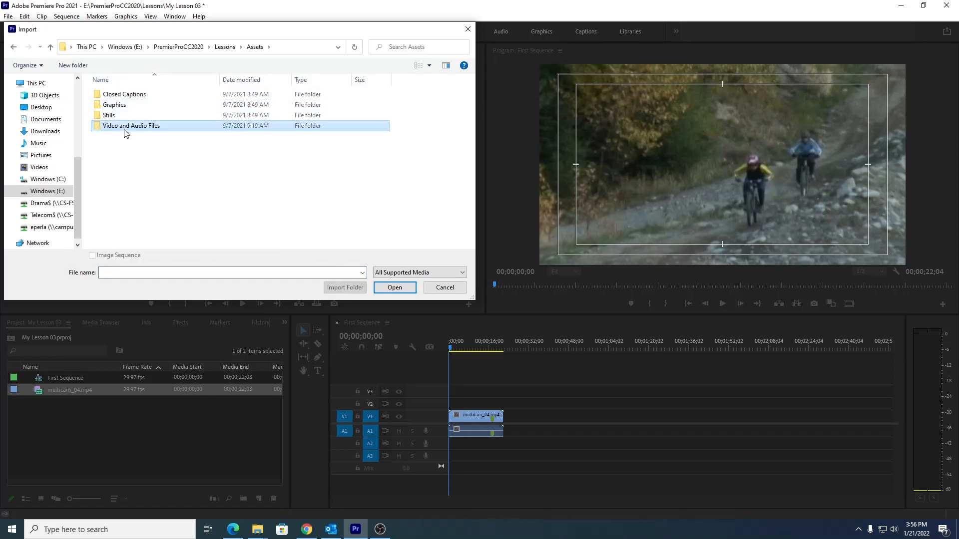
{"action": "double_click", "coordinate": [122, 127]}
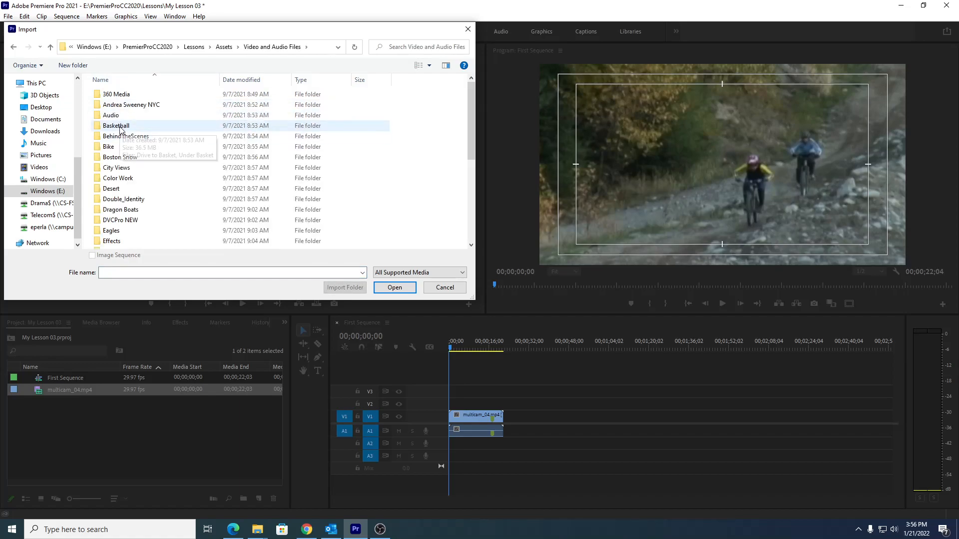
{"action": "double_click", "coordinate": [110, 149]}
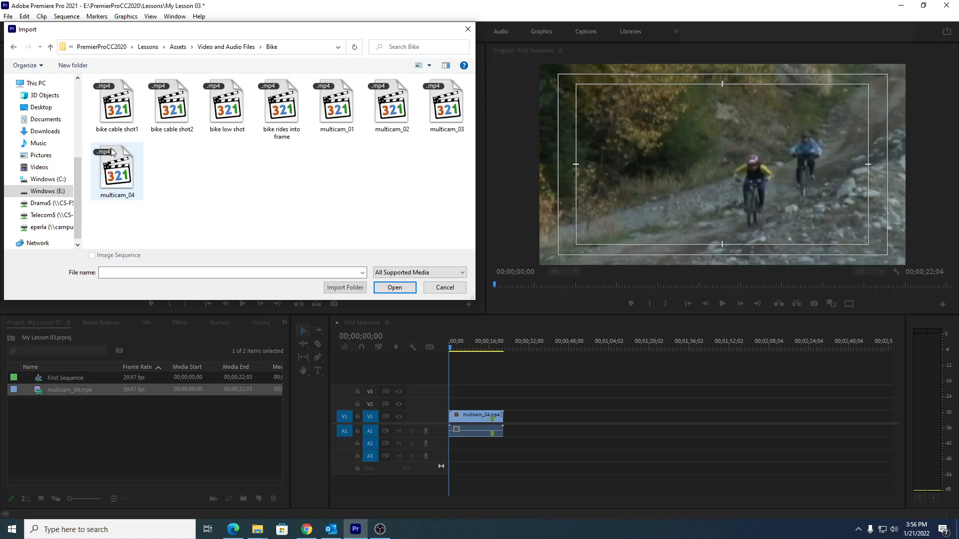
{"action": "left_click", "coordinate": [271, 126]}
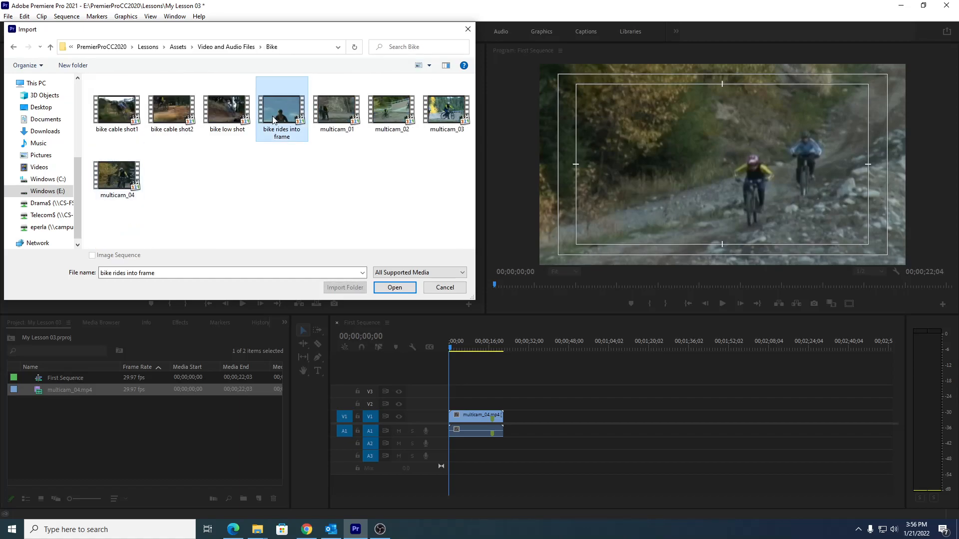
{"action": "left_click", "coordinate": [394, 287]}
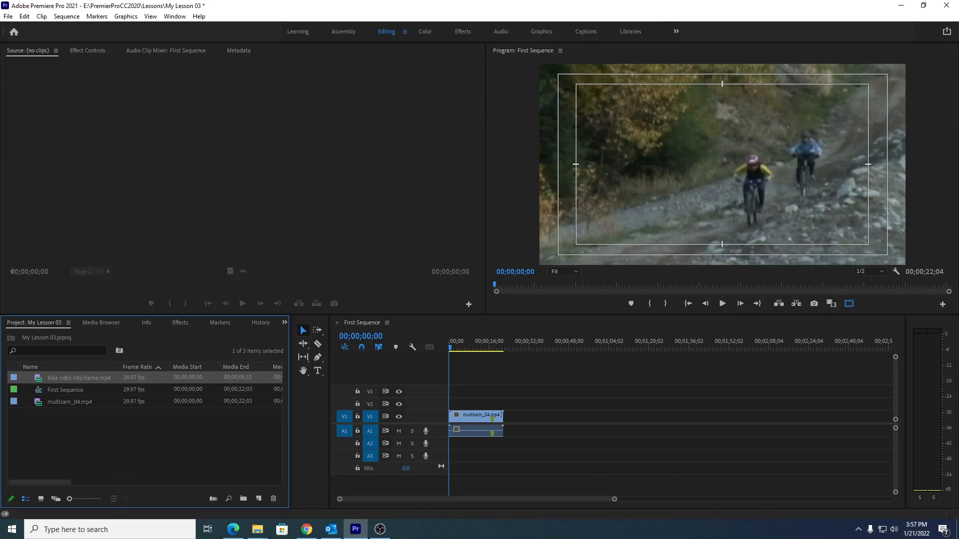
Switch to File Explorer, place its window clear of the project's contents, and open the Bike folder inside Video and Audio Files.
{"action": "left_click", "coordinate": [257, 529]}
{"action": "left_click_drag", "start_coordinate": [215, 152], "coordinate": [577, 102]}
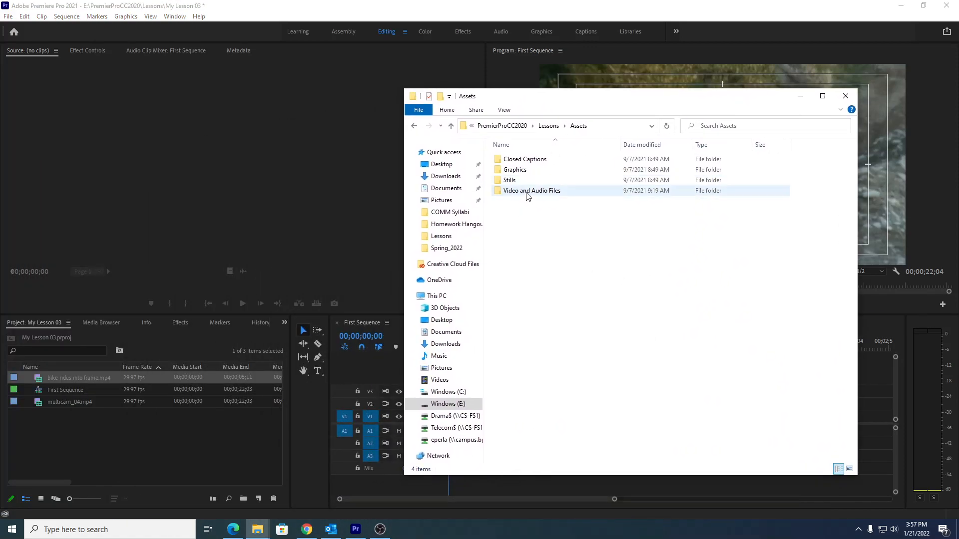
{"action": "left_click", "coordinate": [520, 193]}
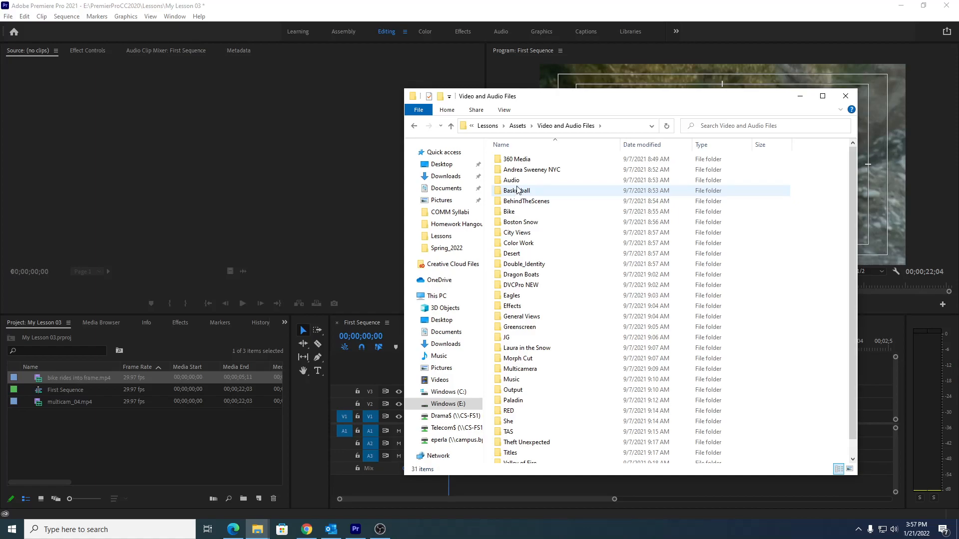
{"action": "double_click", "coordinate": [509, 212]}
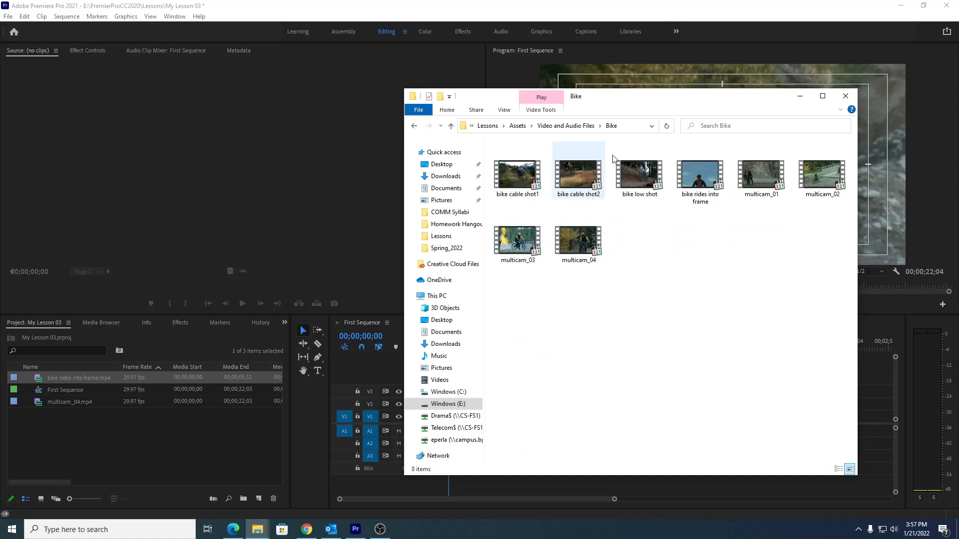
Import bike low shot, multicam_01 and multicam_02 from the File Explorer window into the project, then move that window away and deselect the clips.
{"action": "left_click", "coordinate": [638, 179]}
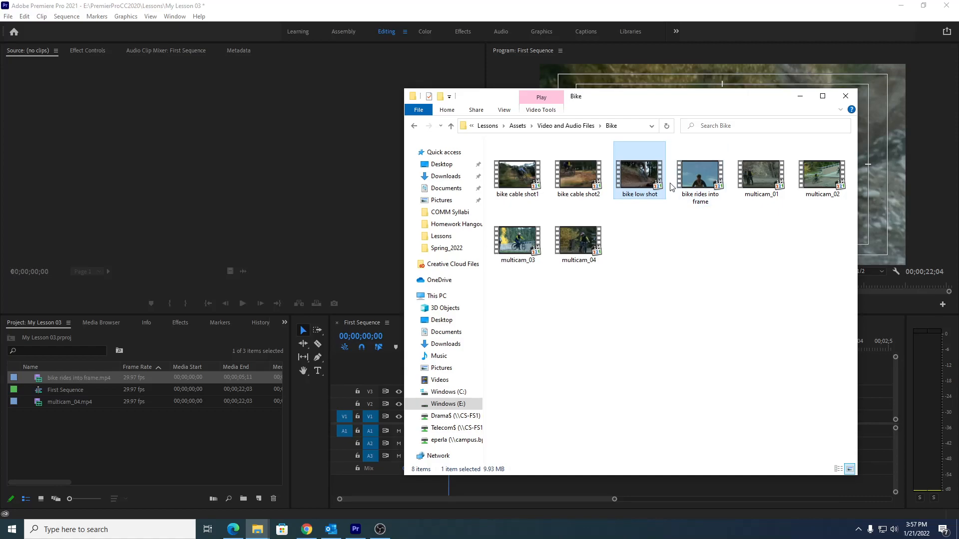
{"action": "left_click", "coordinate": [819, 186], "text": "shift"}
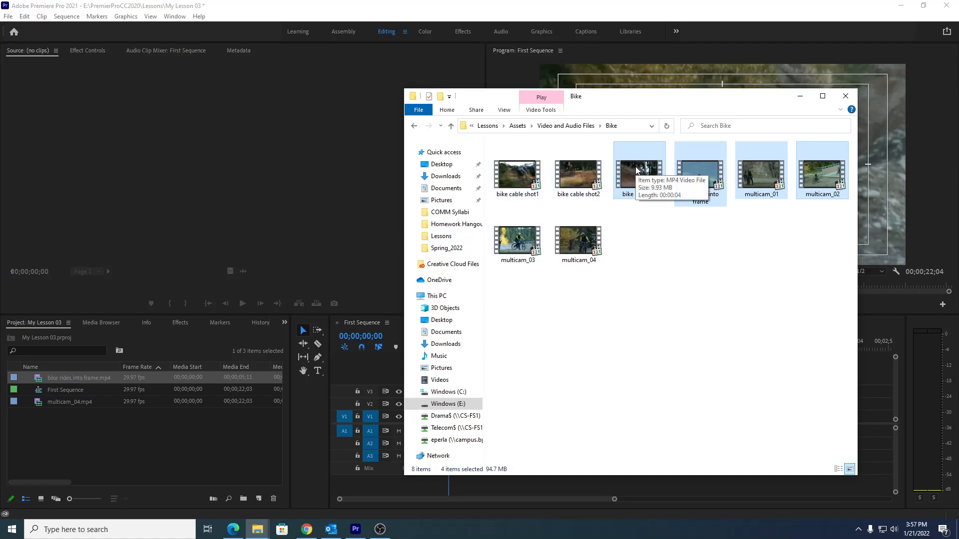
{"action": "left_click", "coordinate": [697, 173], "text": "ctrl"}
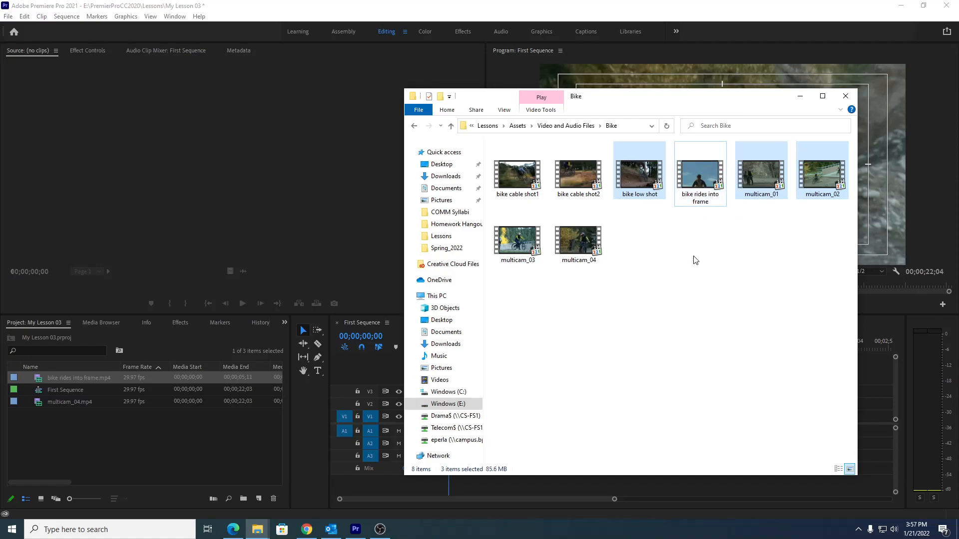
{"action": "left_click_drag", "start_coordinate": [635, 175], "coordinate": [125, 434]}
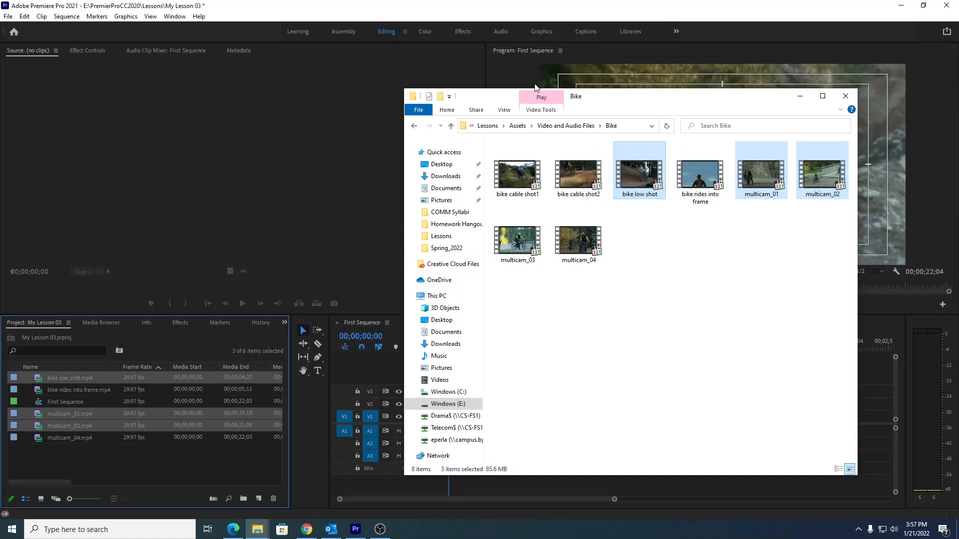
{"action": "left_click_drag", "start_coordinate": [604, 92], "coordinate": [677, 103]}
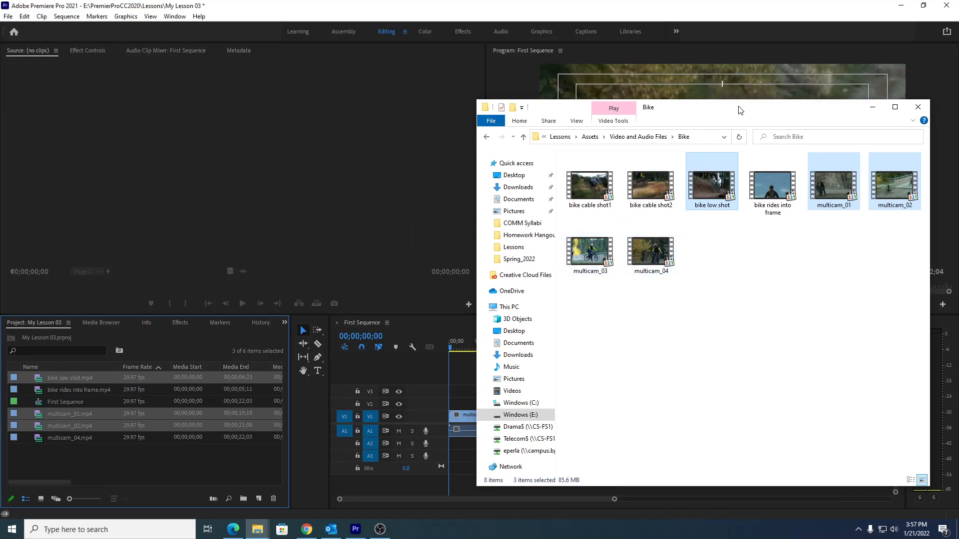
{"action": "left_click_drag", "start_coordinate": [734, 111], "coordinate": [0, 131]}
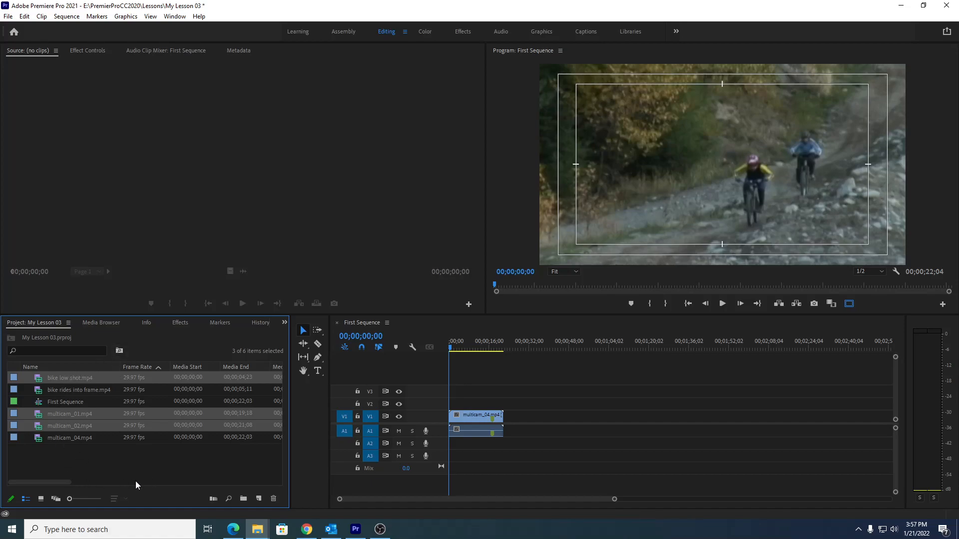
{"action": "left_click", "coordinate": [116, 472]}
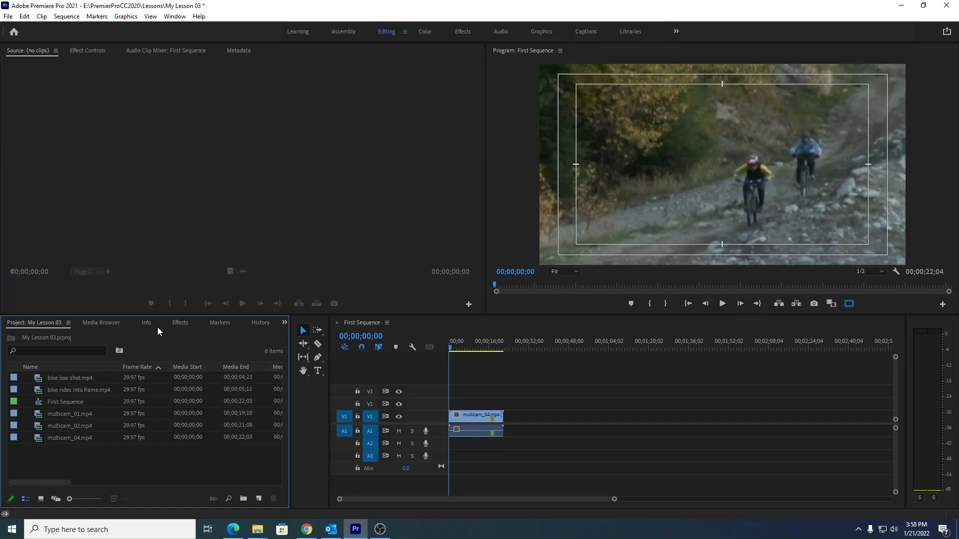
Enable ingest in the project's ingest settings opened from the Media Browser and set it to Create Proxies.
{"action": "left_click", "coordinate": [92, 323]}
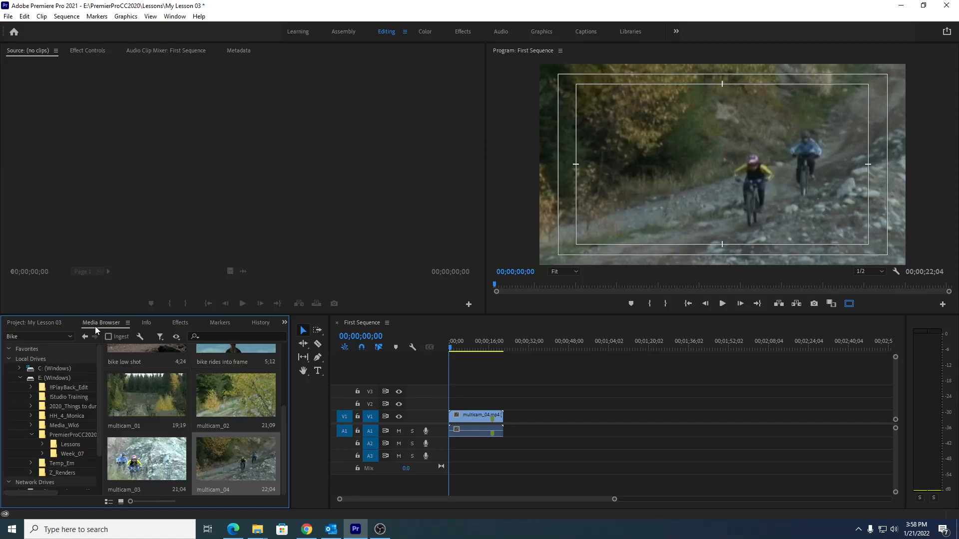
{"action": "left_click", "coordinate": [140, 337]}
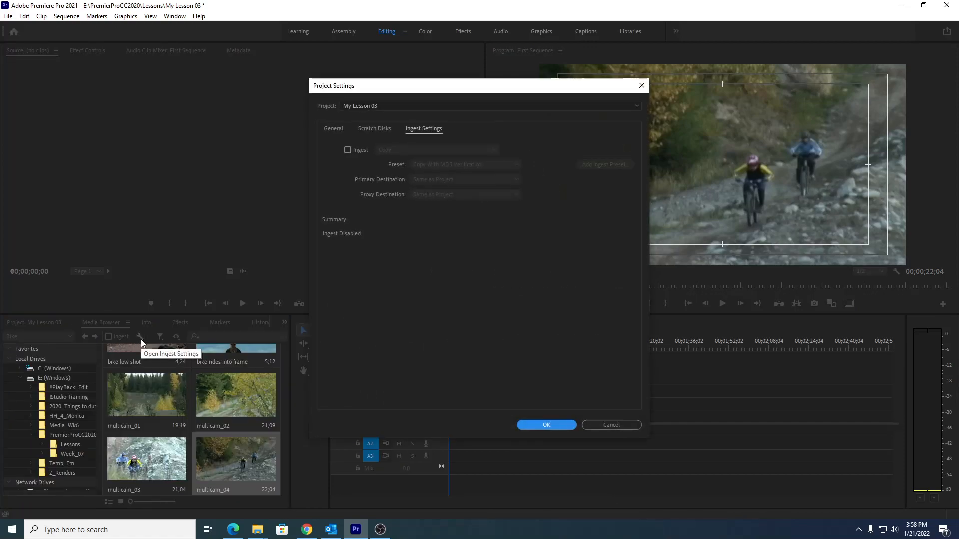
{"action": "left_click", "coordinate": [348, 150]}
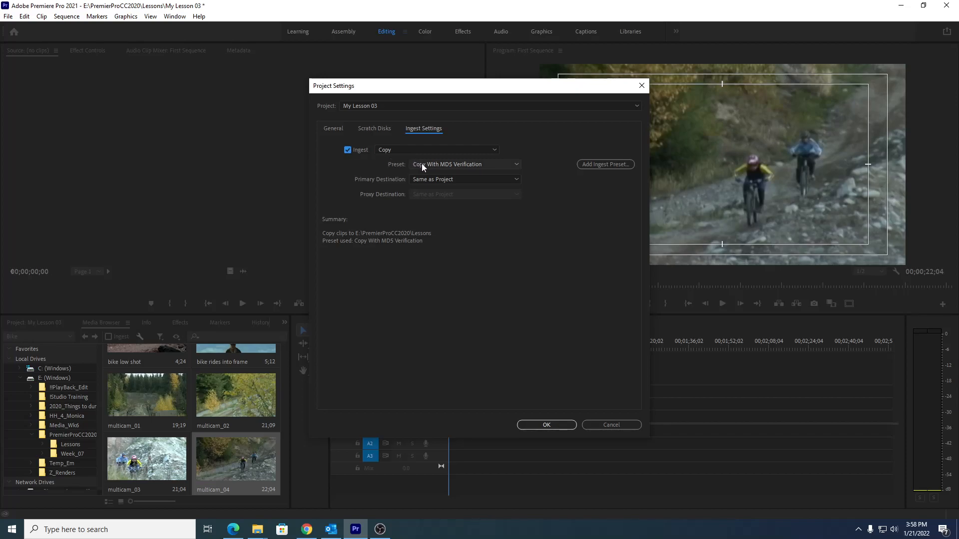
{"action": "left_click", "coordinate": [400, 148]}
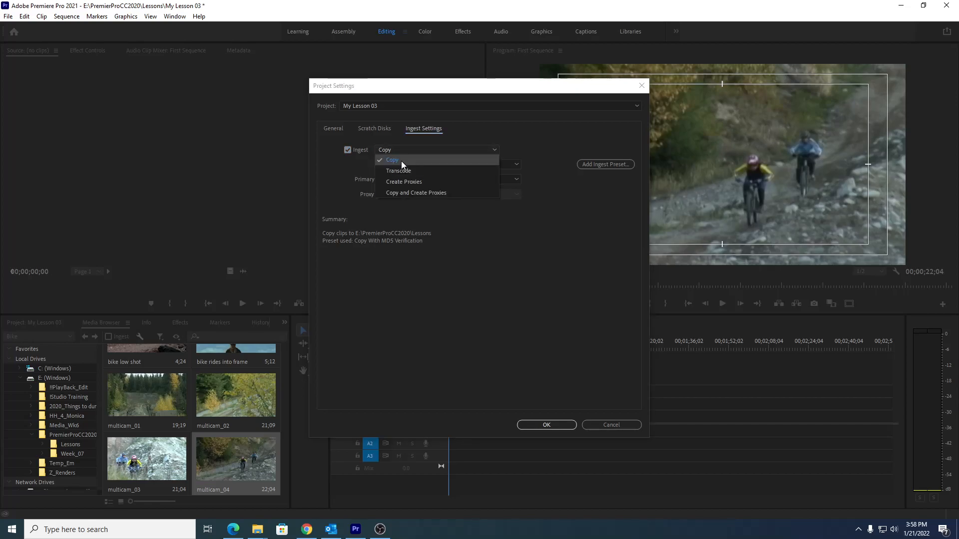
{"action": "left_click", "coordinate": [402, 187]}
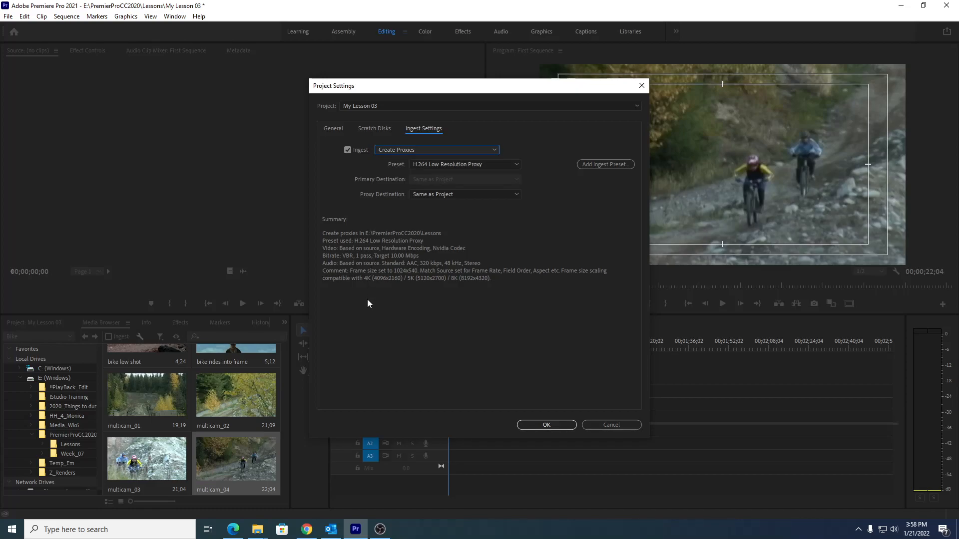
Try the H.264 High Resolution Proxy and CineForm Medium Resolution Proxy presets, then discard the ingest changes.
{"action": "left_click", "coordinate": [427, 163]}
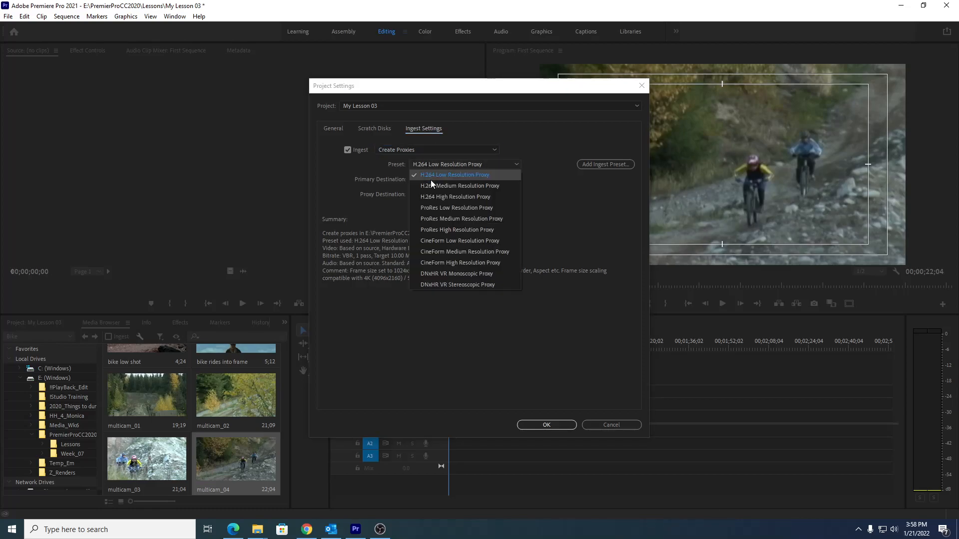
{"action": "left_click", "coordinate": [431, 198]}
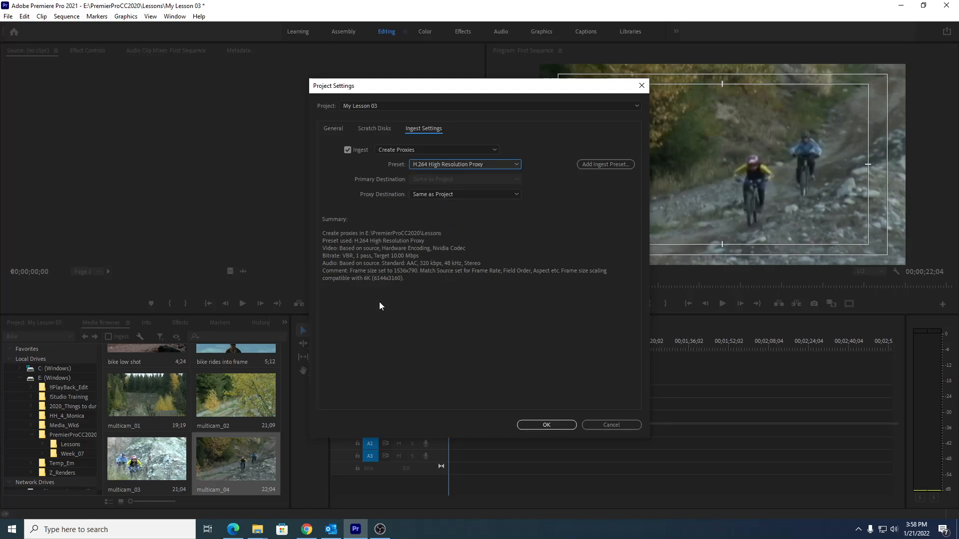
{"action": "left_click", "coordinate": [418, 165]}
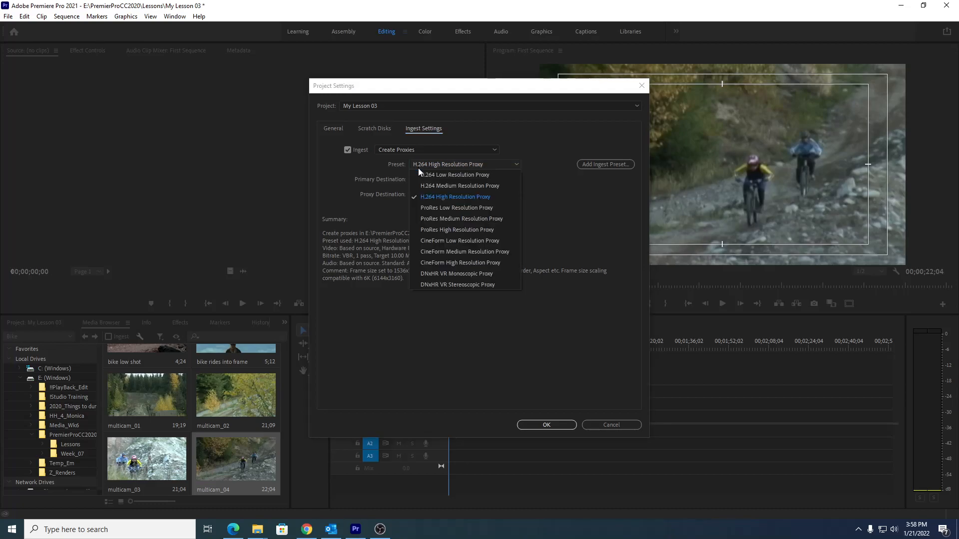
{"action": "left_click", "coordinate": [424, 247]}
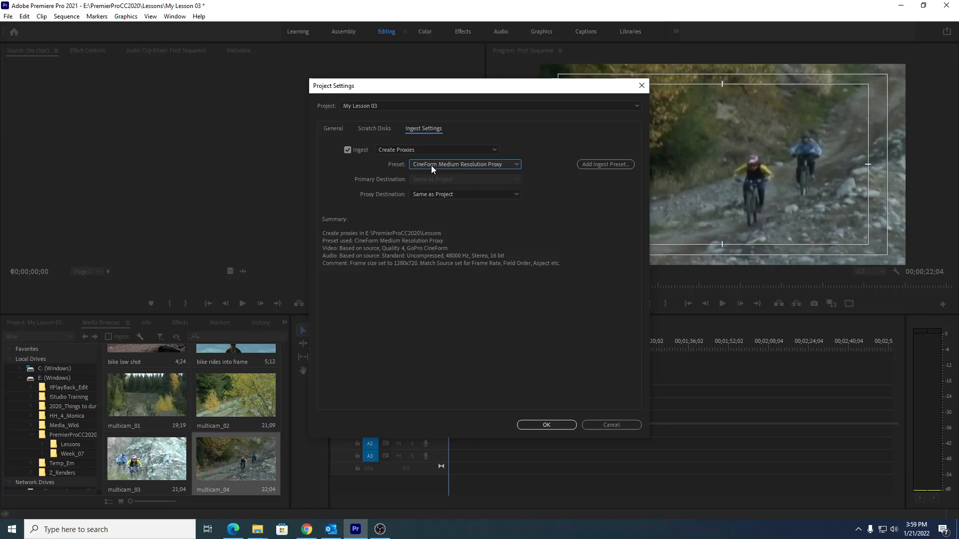
{"action": "left_click", "coordinate": [602, 425]}
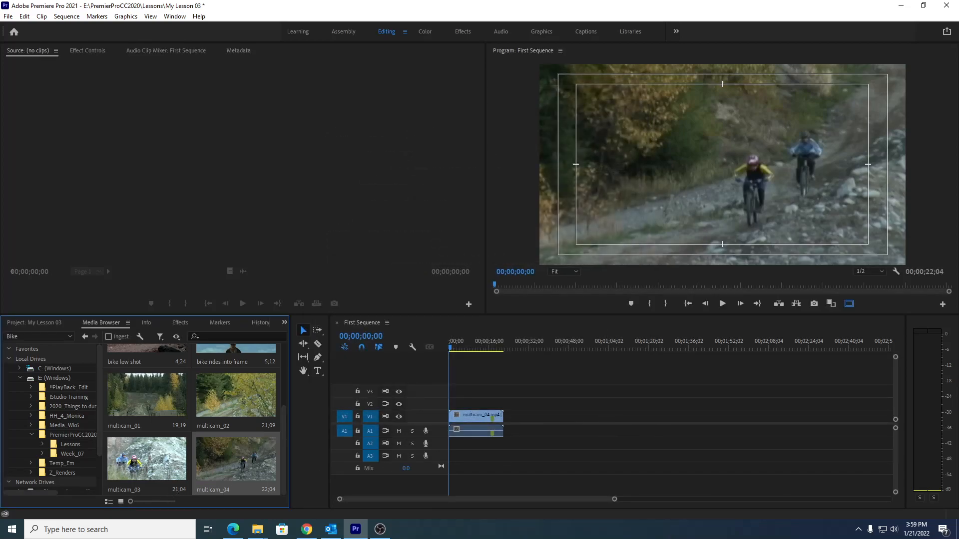
{"action": "key", "text": "alt+Tab"}
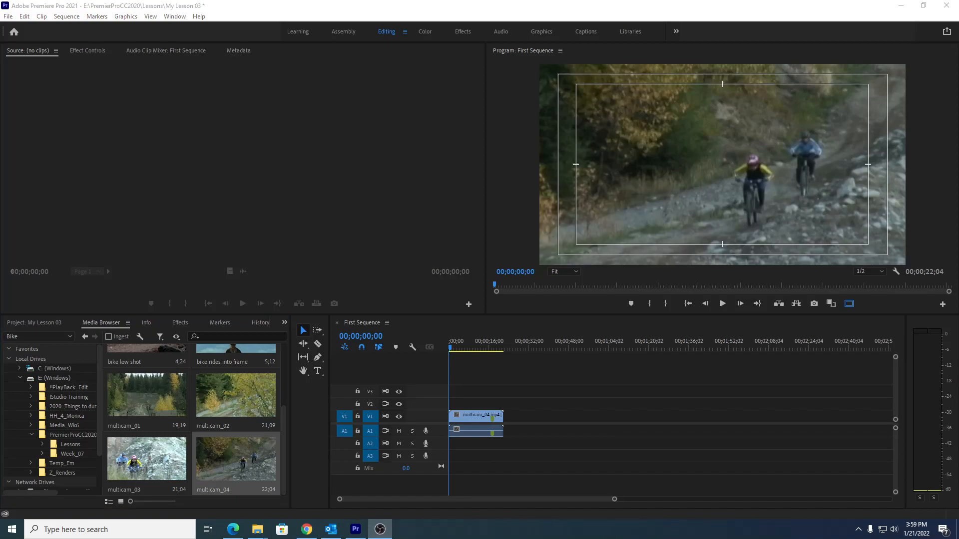